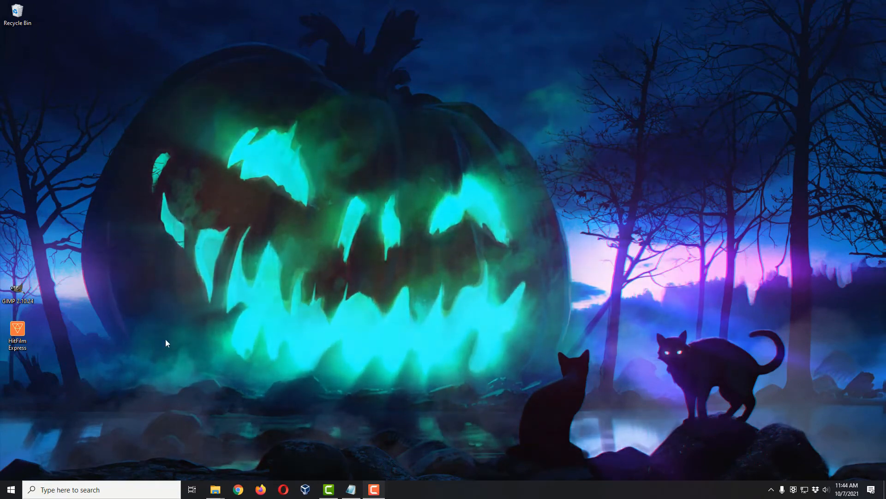
# Open HitFilm Express and create a new project with the 1080p Full HD @ 30 fps template
pyautogui.doubleClick(26, 330)
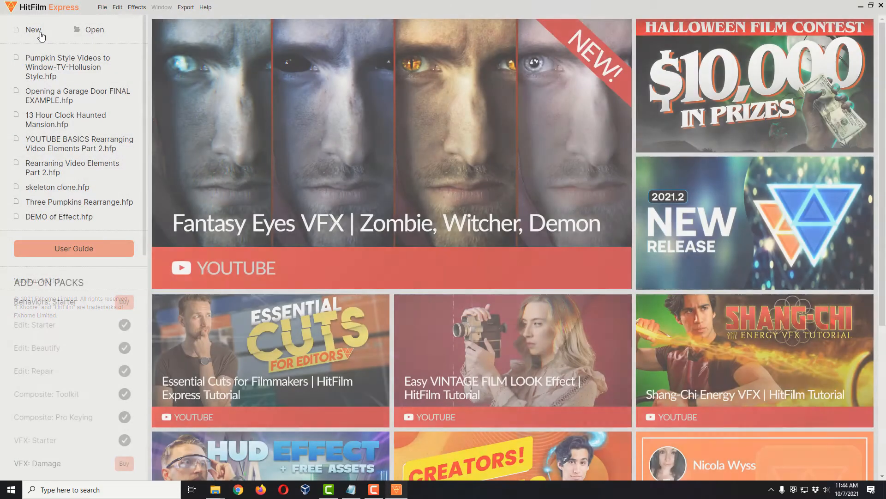
pyautogui.click(34, 31)
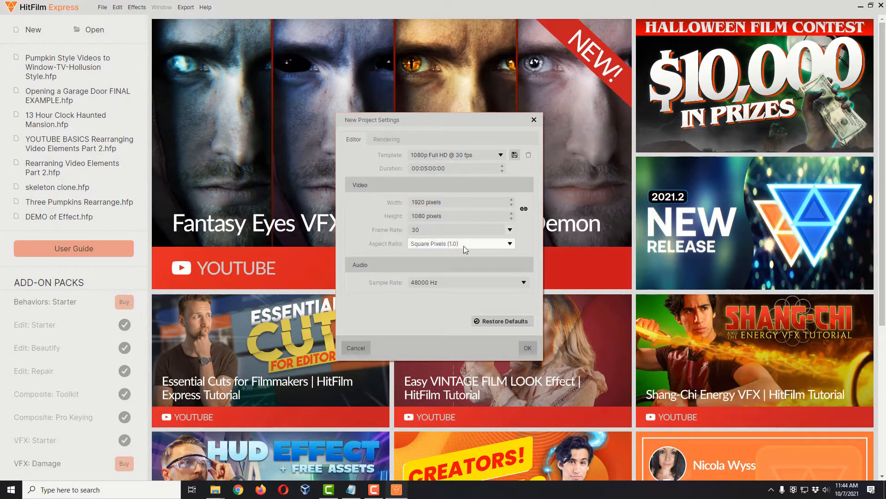
pyautogui.click(525, 347)
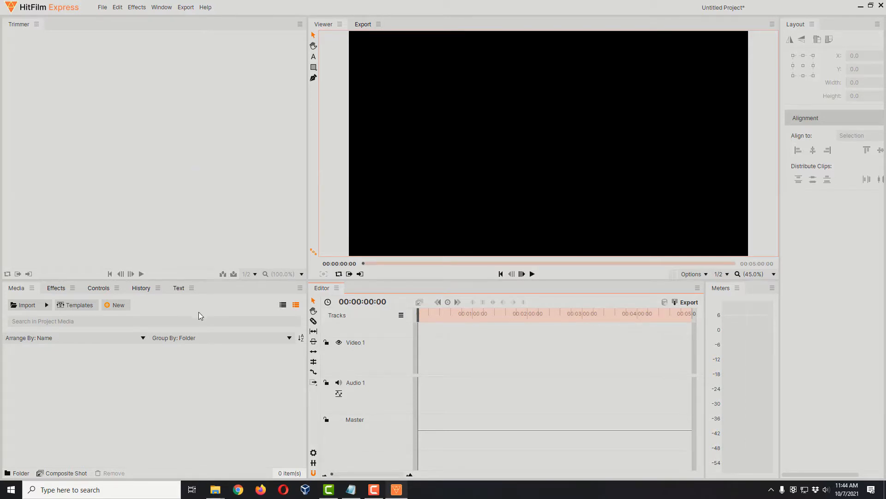
# Import JOLJ_Funny Faces_Solo_Pumpkin.mp4 and JOLJ_Funny Faces_Trio_Pumpkin.mp4 from the Videos folder and preview the trio clip
pyautogui.click(24, 305)
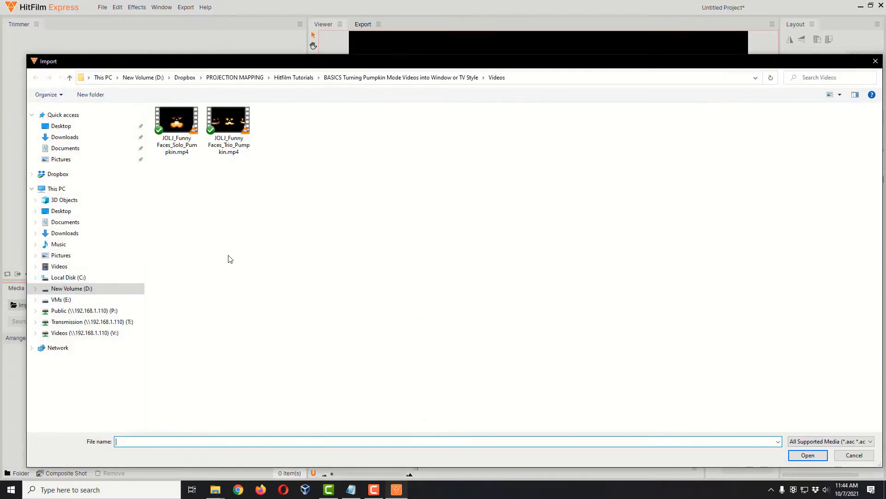
pyautogui.click(181, 139)
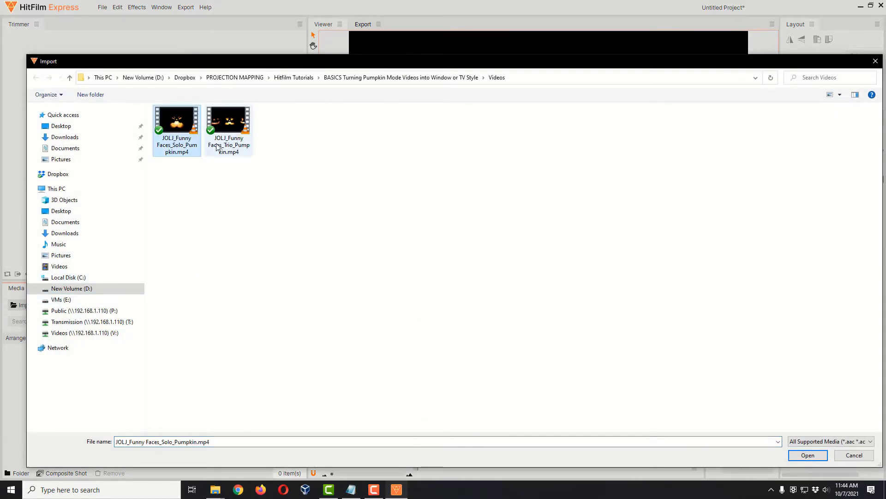
pyautogui.keyDown('ctrl'); pyautogui.click(213, 133); pyautogui.keyUp('ctrl')
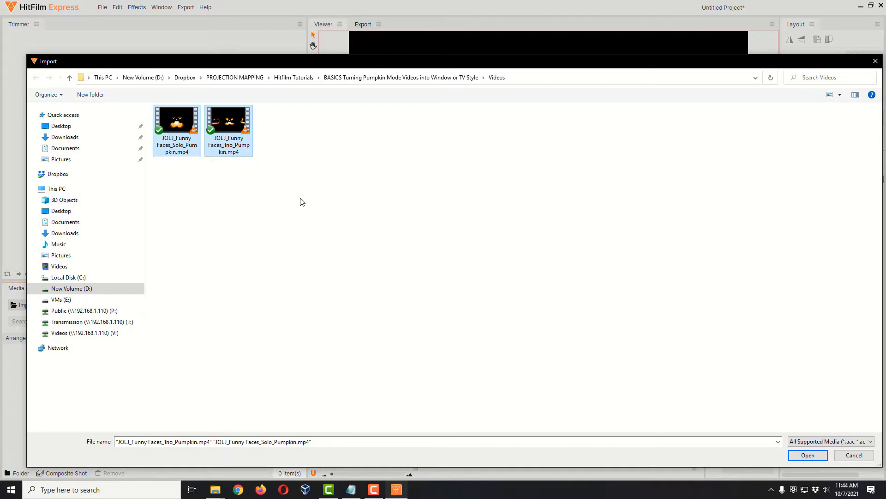
pyautogui.click(808, 455)
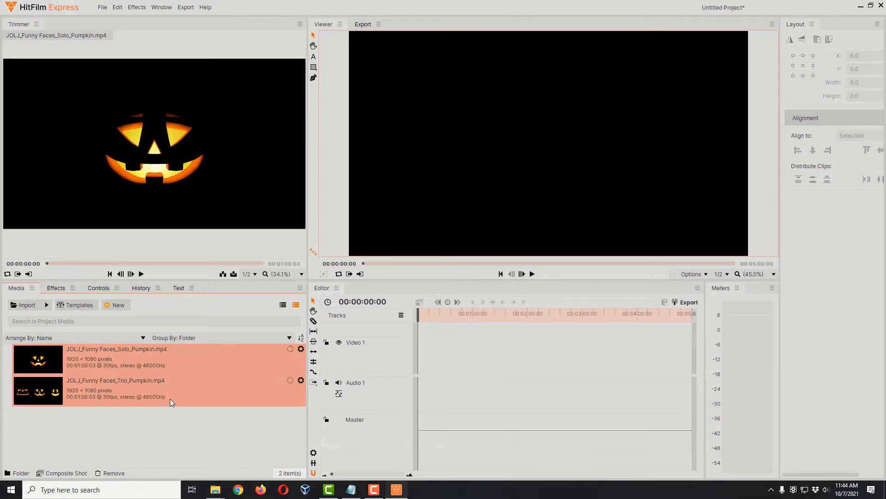
pyautogui.click(123, 386)
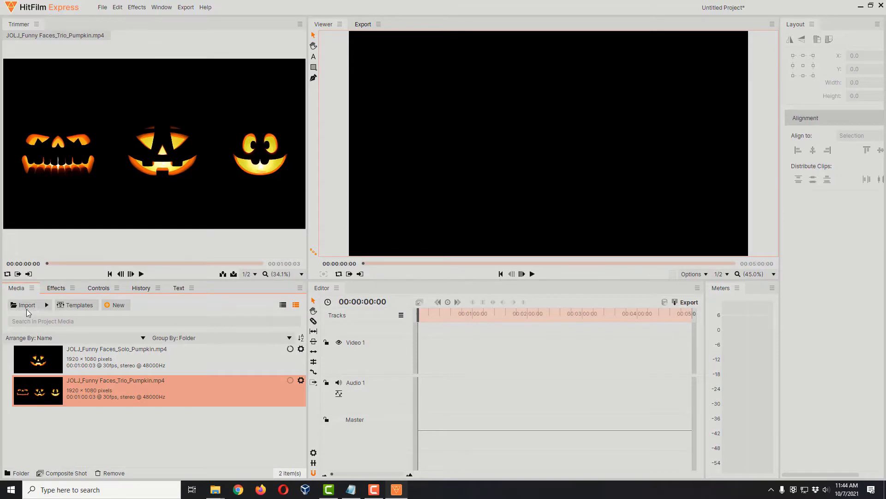
# Import all the pumpkin PNGs from the Graphics folder, from 189035.png to Real Pumpkins 4.png, as individual images
pyautogui.click(27, 305)
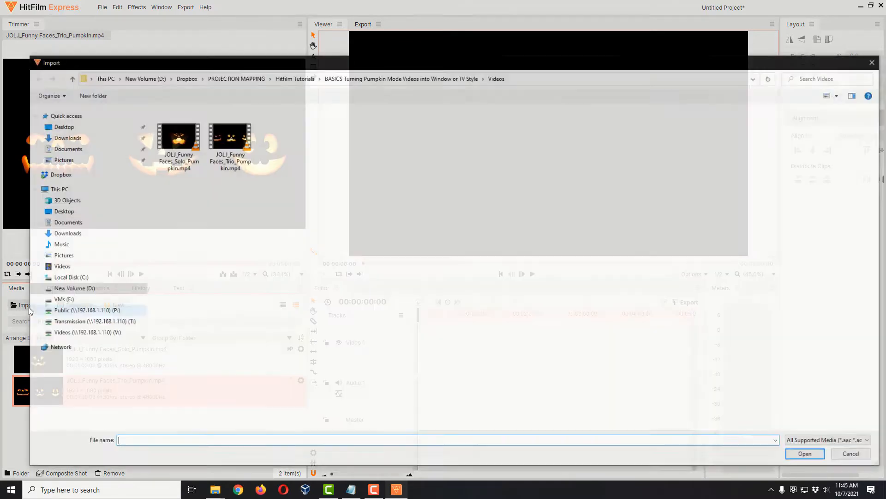
pyautogui.click(396, 80)
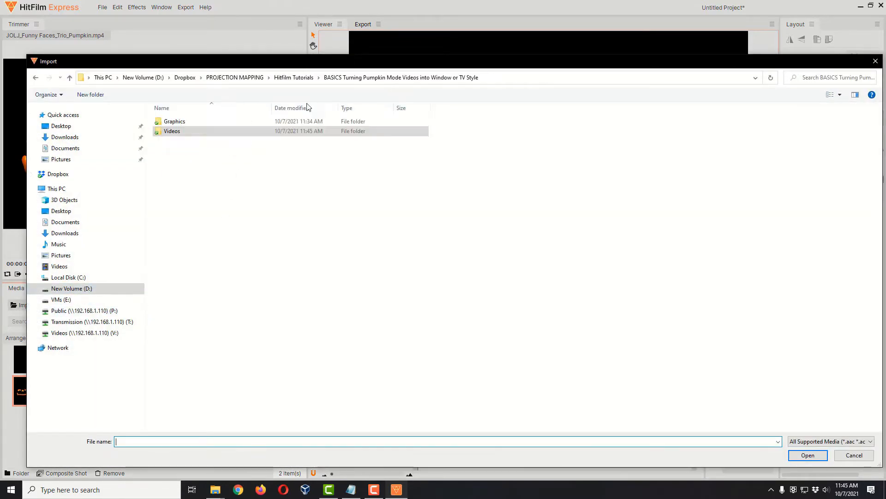
pyautogui.doubleClick(180, 121)
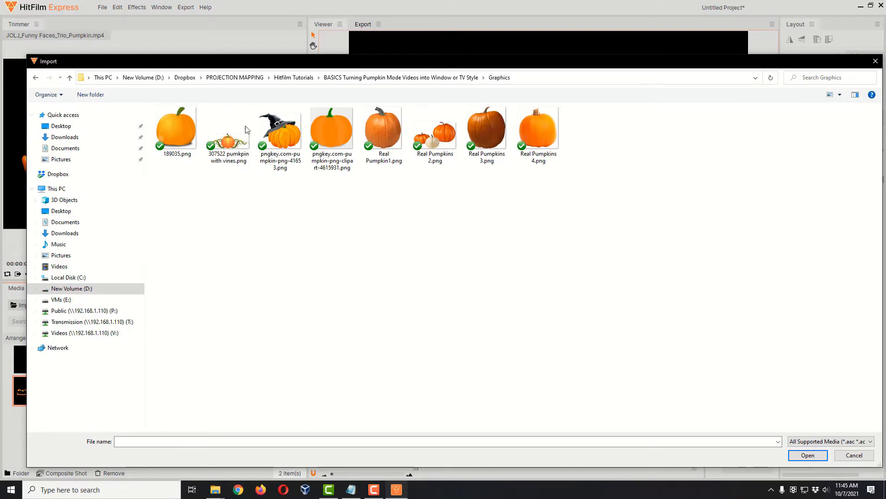
pyautogui.moveTo(502, 63)
pyautogui.mouseDown()
pyautogui.moveTo(572, 64)
pyautogui.moveTo(501, 65)
pyautogui.mouseUp()
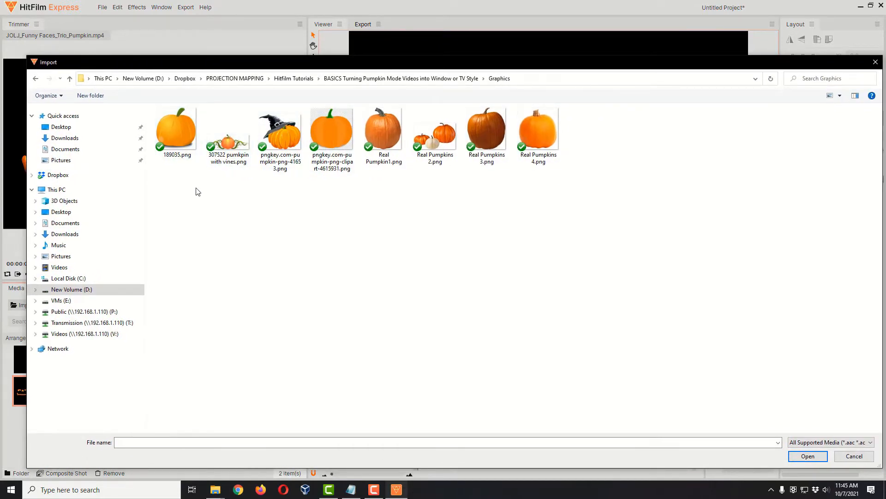
pyautogui.click(174, 135)
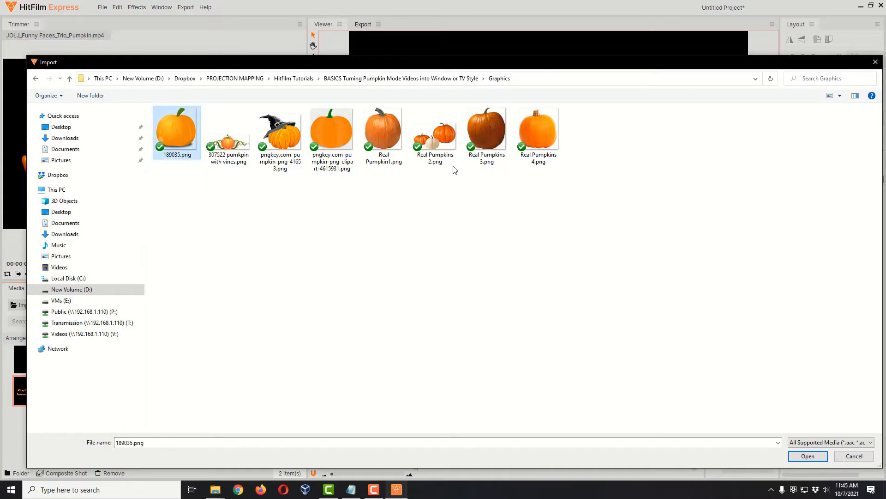
pyautogui.keyDown('shift'); pyautogui.click(553, 139); pyautogui.keyUp('shift')
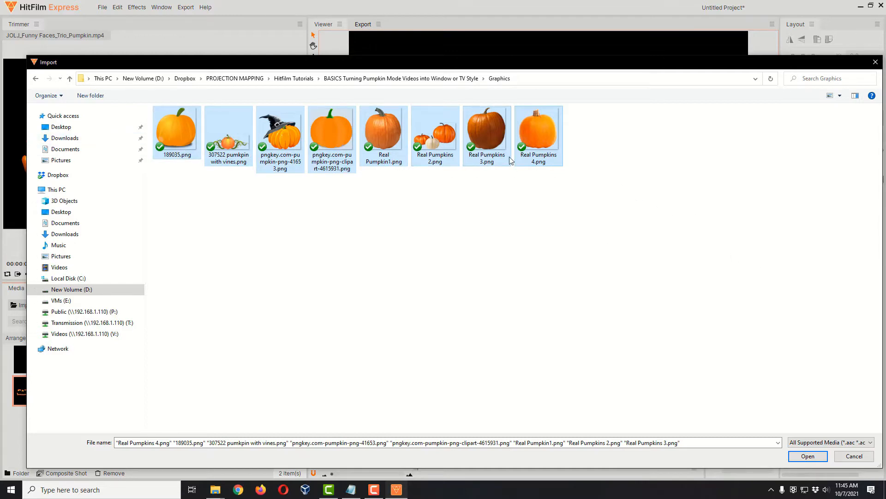
pyautogui.click(809, 456)
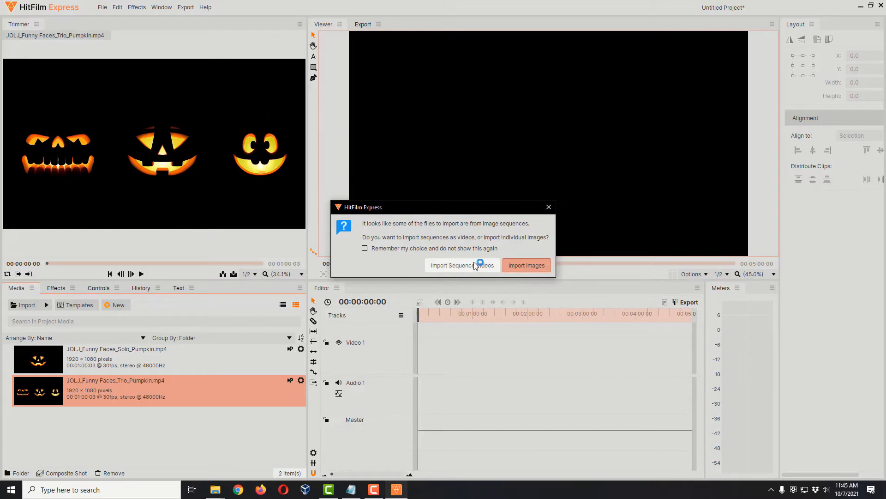
pyautogui.click(516, 267)
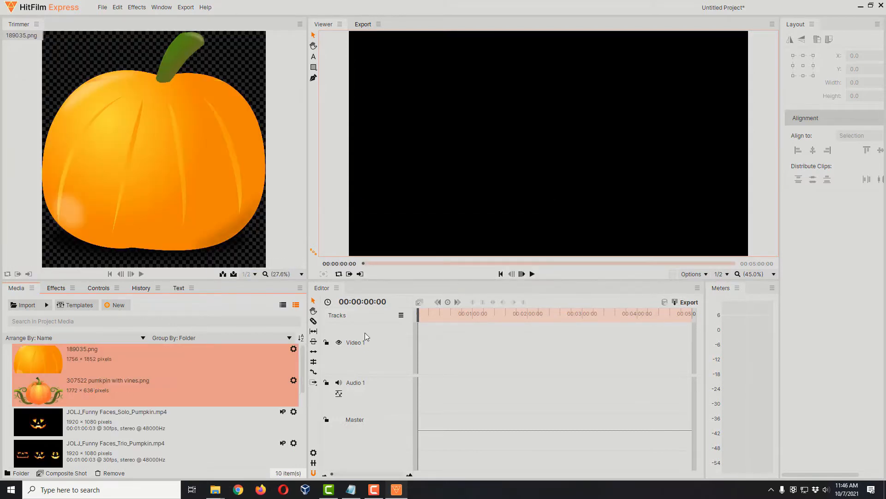
# Place 189035.png at the start of the Video 1 track, keeping the existing sequence settings
pyautogui.scroll(-5, 222, 400)
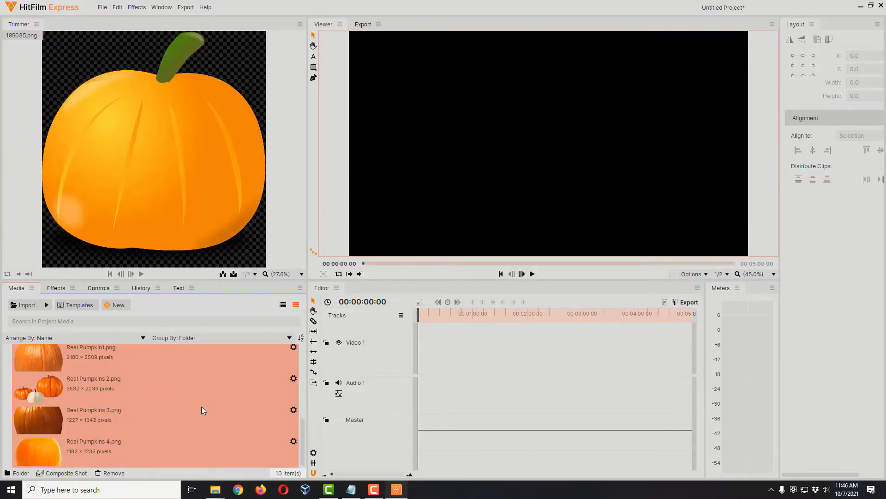
pyautogui.scroll(5, 202, 406)
pyautogui.scroll(-5, 178, 414)
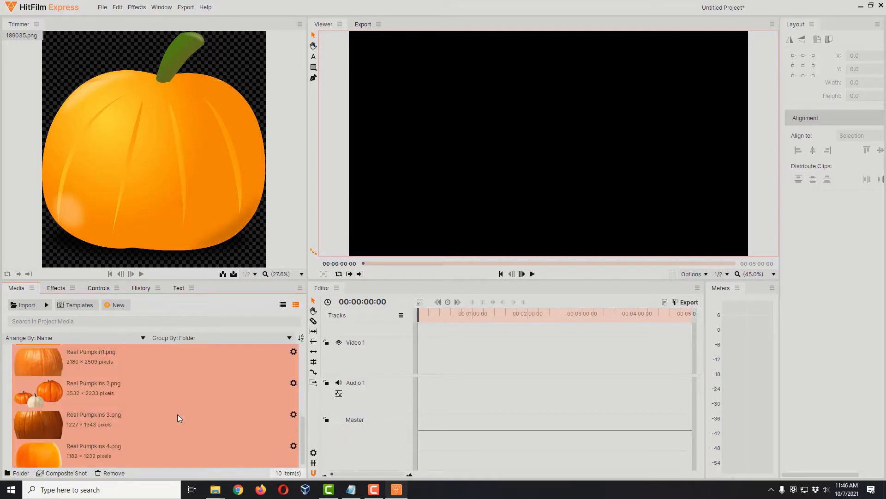
pyautogui.scroll(5, 177, 414)
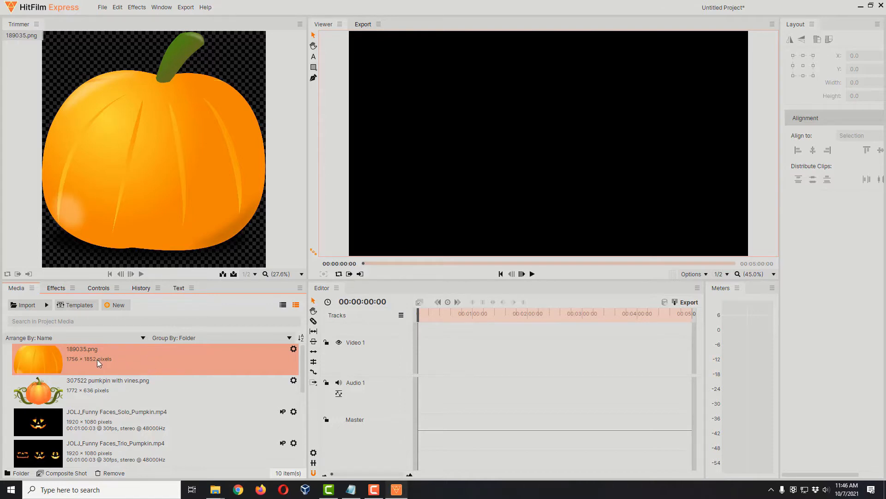
pyautogui.moveTo(97, 359); pyautogui.dragTo(422, 356)
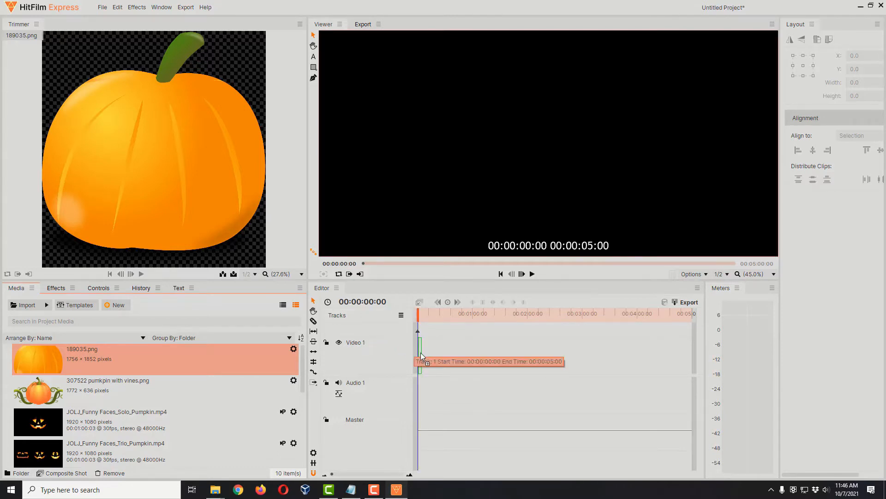
pyautogui.moveTo(422, 357); pyautogui.dragTo(424, 358)
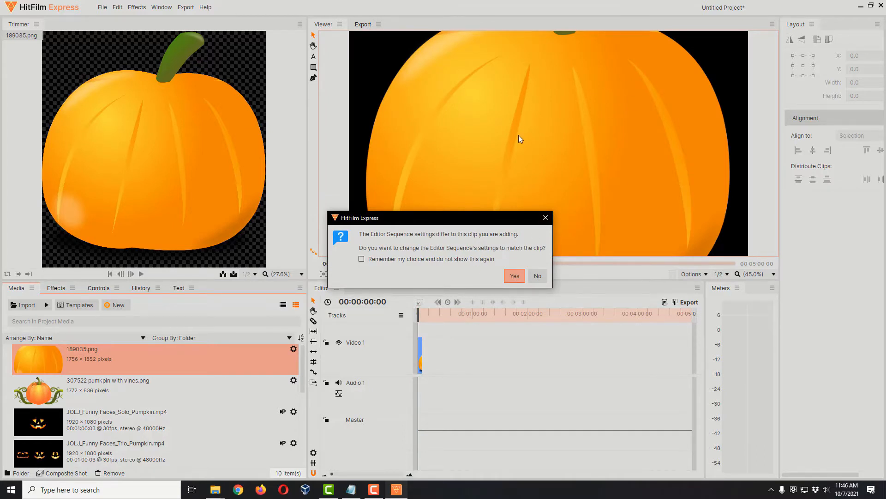
pyautogui.click(538, 276)
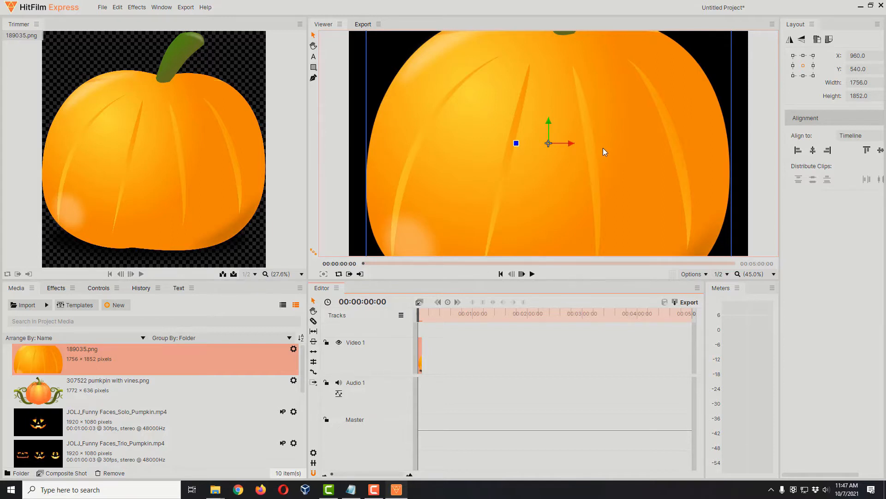
# Shrink the pumpkin image proportionally to about 934 × 985 pixels so the whole pumpkin fits inside the frame
pyautogui.scroll(-5, 604, 151)
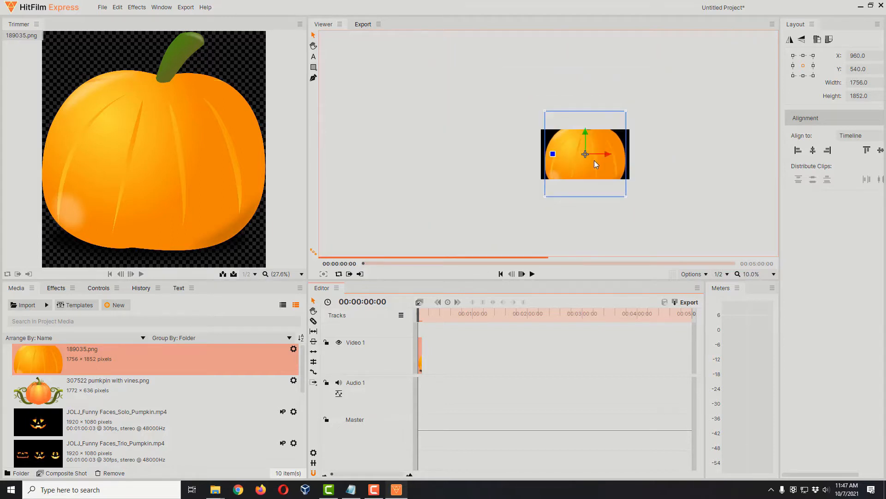
pyautogui.scroll(2, 594, 161)
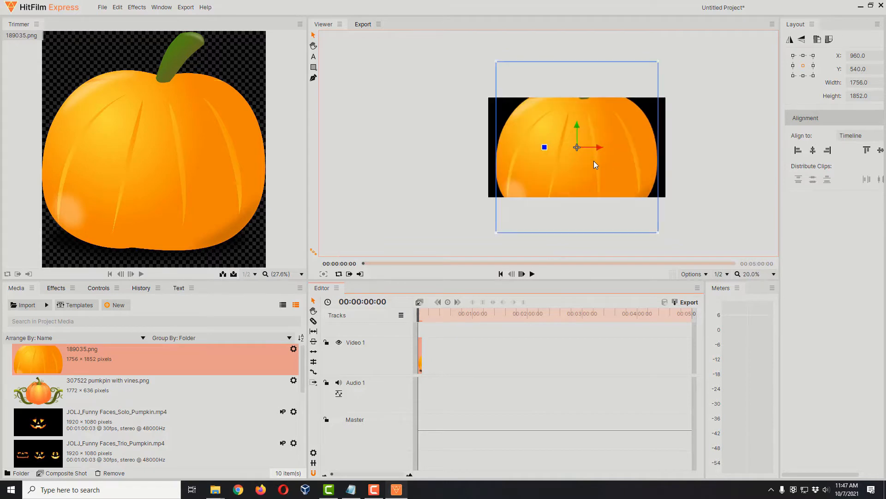
pyautogui.click(773, 274)
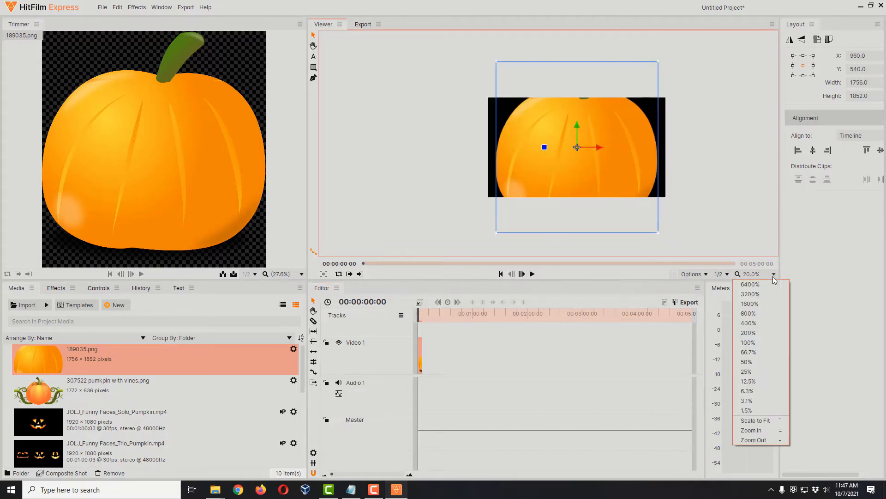
pyautogui.click(752, 372)
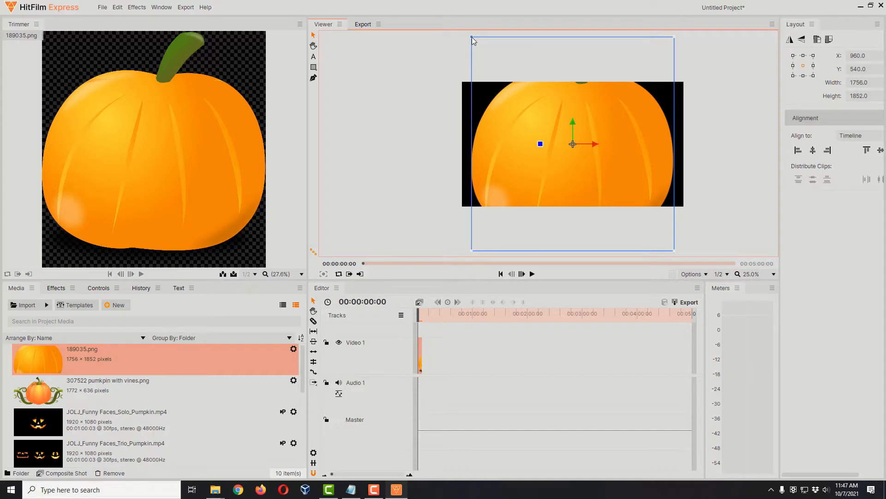
pyautogui.moveTo(472, 37); pyautogui.dragTo(495, 90)
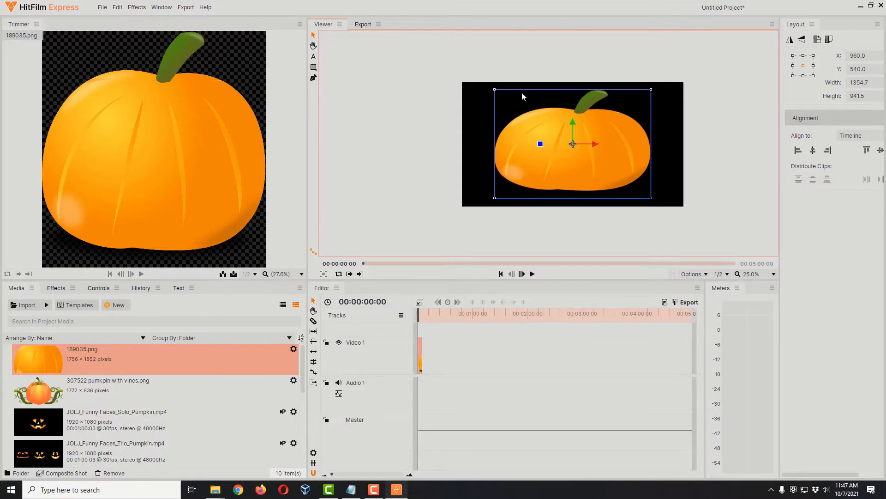
pyautogui.hotkey('ctrl', 'z')
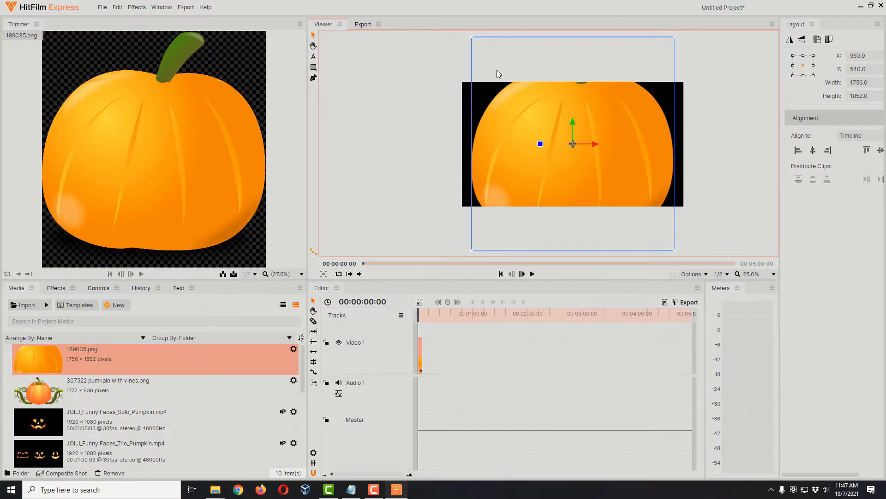
pyautogui.moveTo(472, 36); pyautogui.dragTo(519, 99)
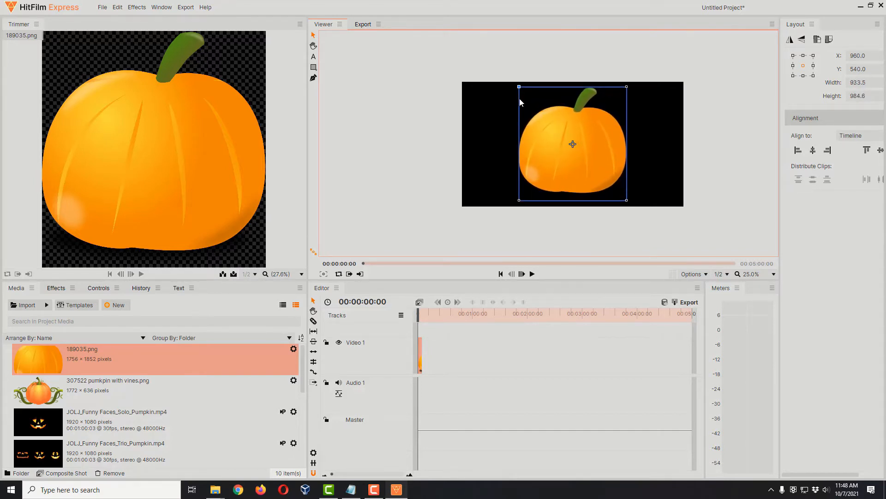
pyautogui.moveTo(519, 99); pyautogui.dragTo(520, 99)
pyautogui.click(772, 274)
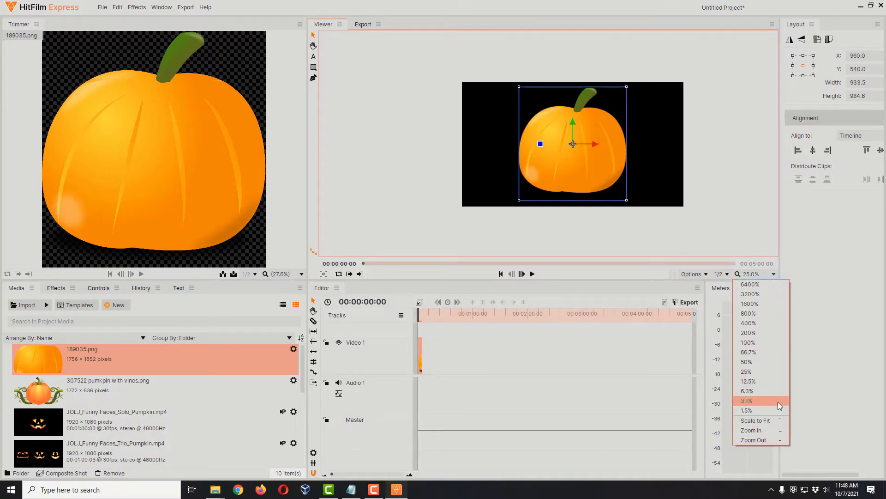
pyautogui.click(776, 420)
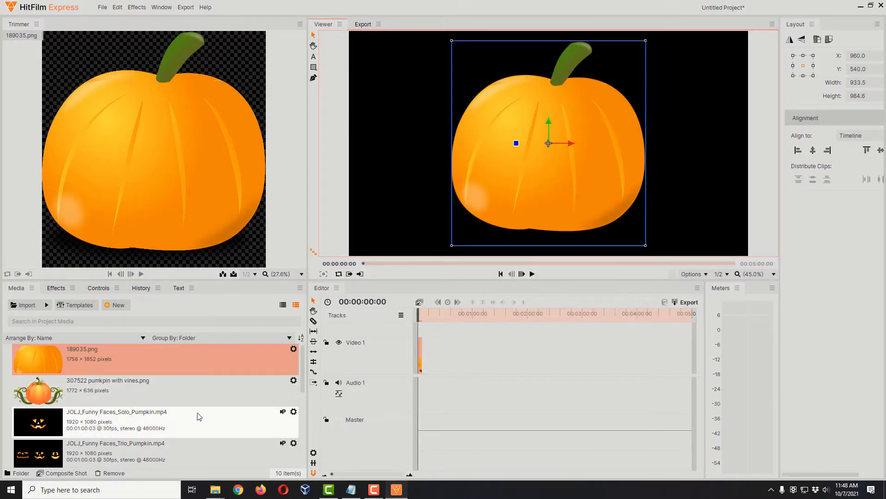
# Place JOLJ_Funny Faces_Solo_Pumpkin.mp4 on a new video track above the pumpkin image, starting at 00:00:00:00
pyautogui.click(171, 427)
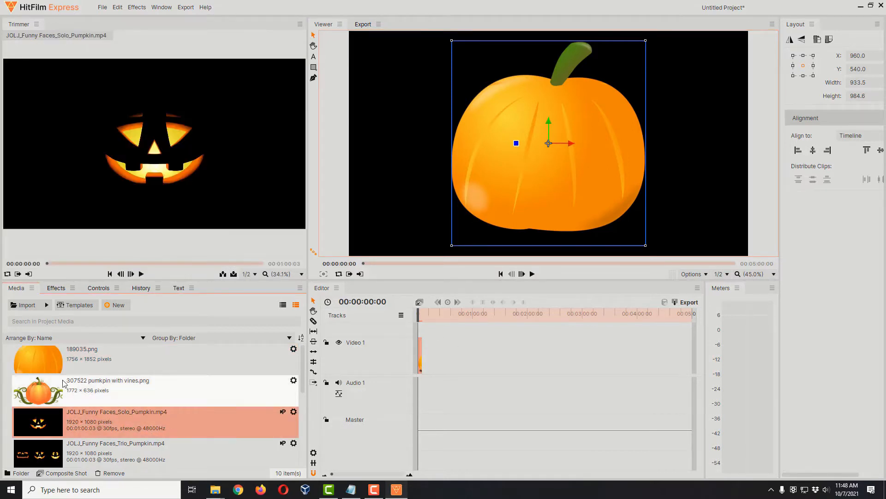
pyautogui.moveTo(158, 194)
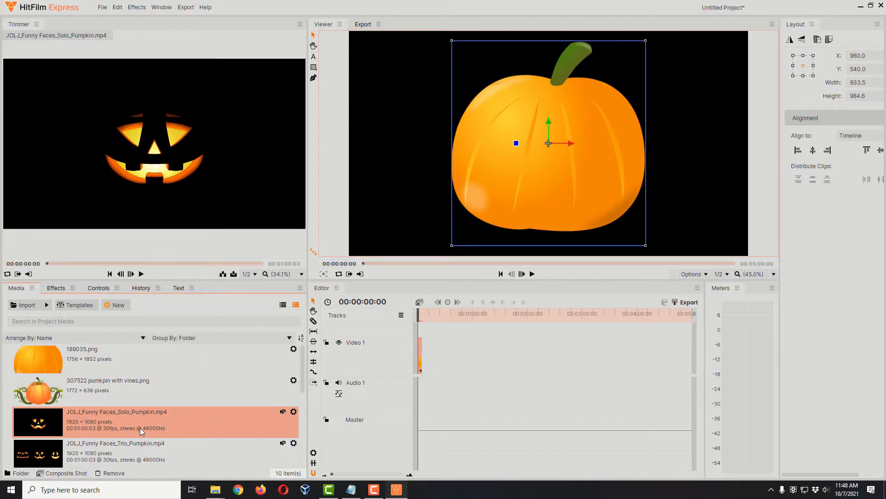
pyautogui.moveTo(140, 428); pyautogui.dragTo(419, 333)
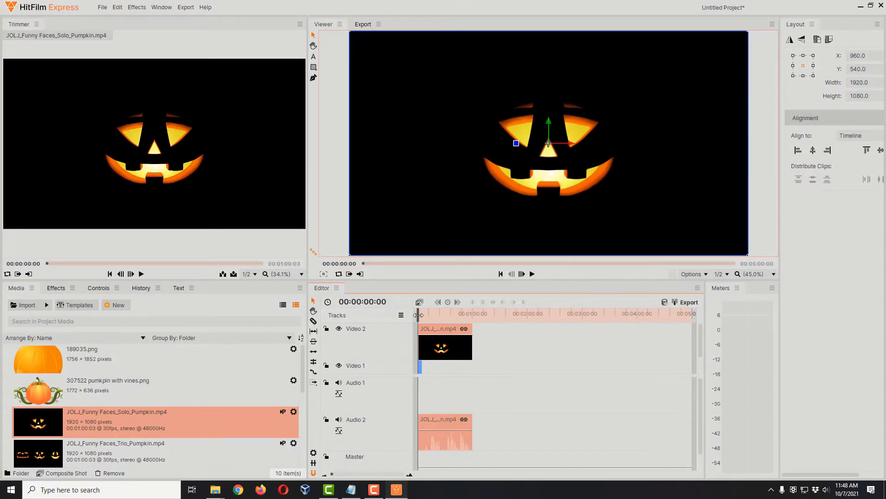
pyautogui.moveTo(418, 313); pyautogui.dragTo(419, 313)
# Apply the Demult keying effect to the JOLJ_Funny Faces_Solo_Pumpkin.mp4 clip on Video 2 to remove its black background
pyautogui.click(54, 288)
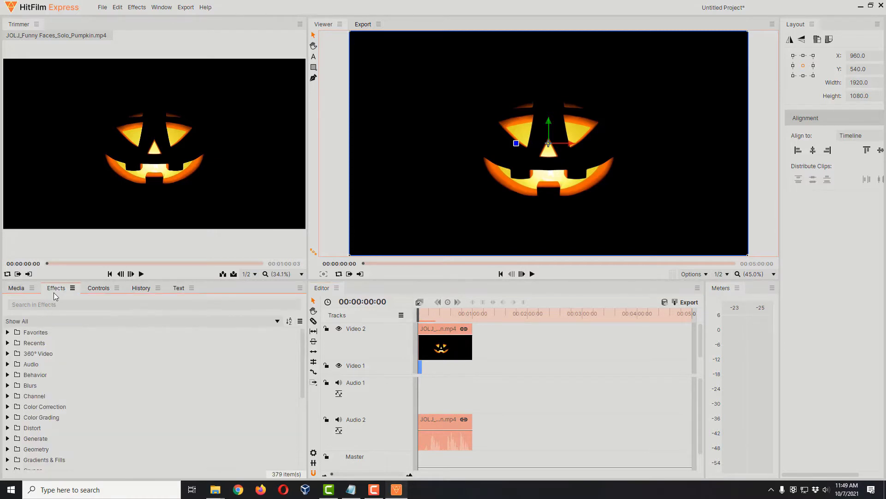
pyautogui.click(68, 305)
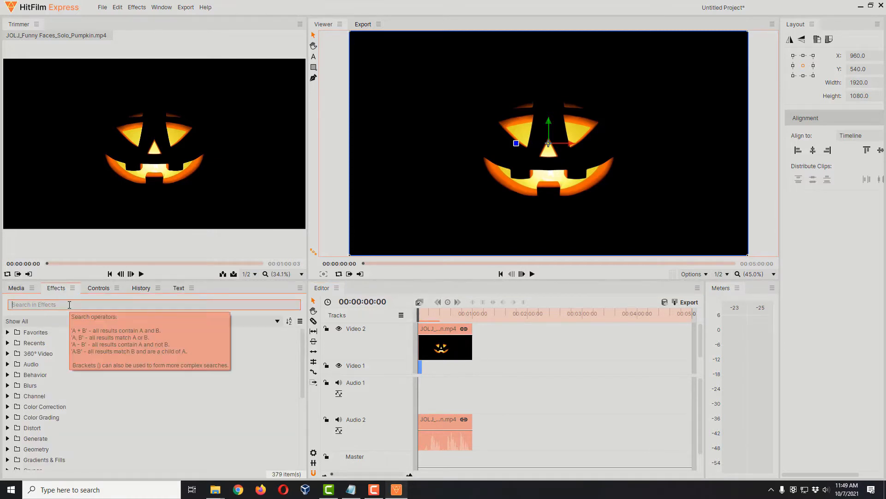
pyautogui.write('demult')
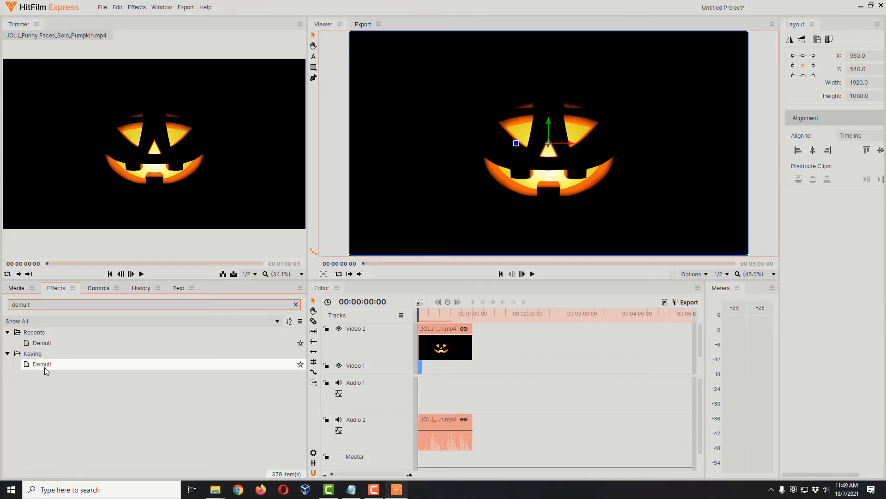
pyautogui.moveTo(45, 367); pyautogui.dragTo(458, 346)
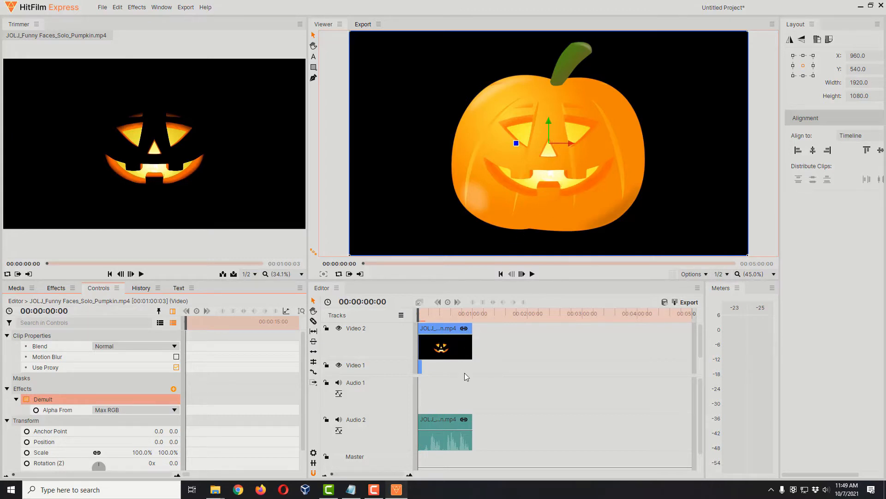
# Play the first few seconds of the timeline to check the singing face over the pumpkin image
pyautogui.moveTo(466, 375); pyautogui.dragTo(456, 410)
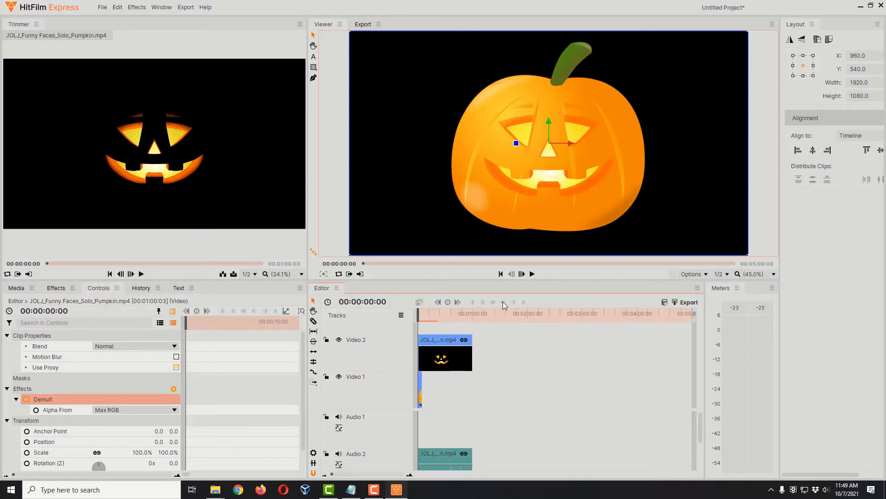
pyautogui.click(533, 273)
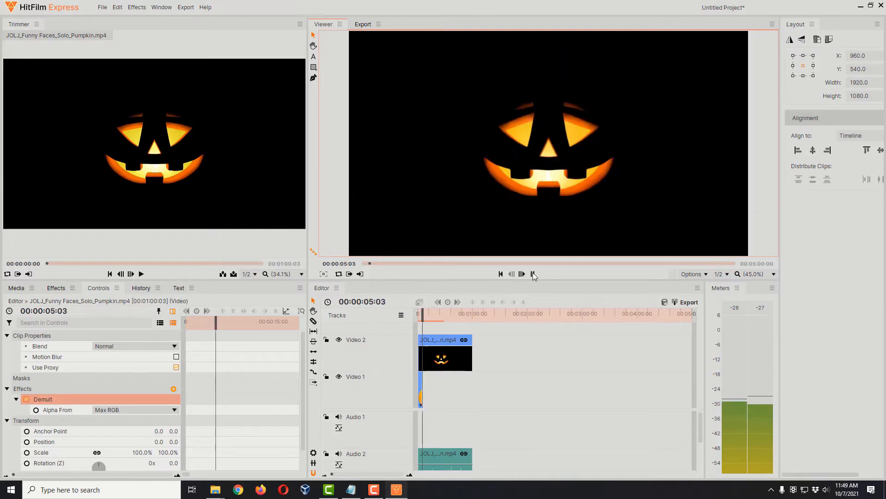
pyautogui.click(533, 273)
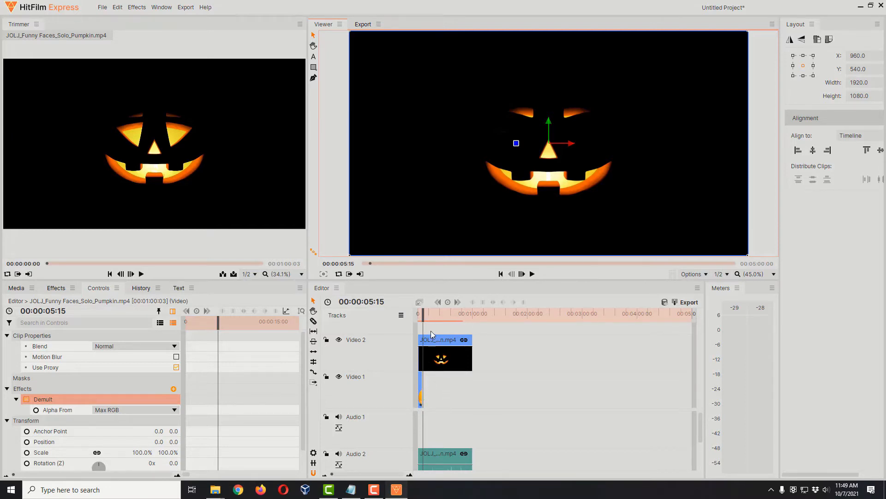
# Extend the 189035.png clip on Video 1 to a duration of 00:01:00:03, matching the face video's end, with the playhead at the start
pyautogui.moveTo(432, 319); pyautogui.dragTo(414, 319)
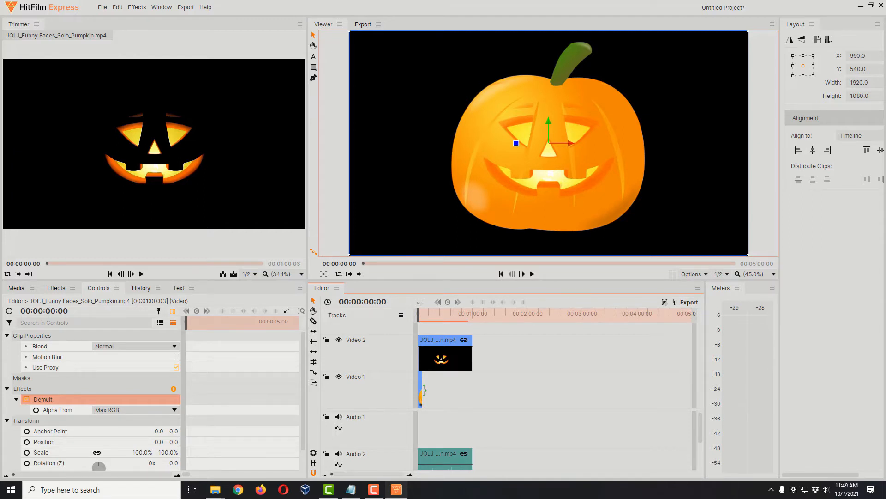
pyautogui.moveTo(424, 390); pyautogui.dragTo(473, 393)
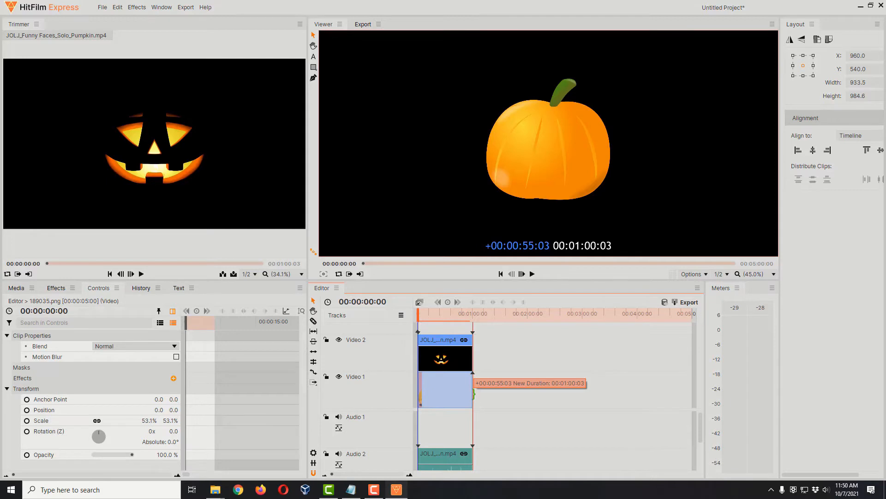
pyautogui.moveTo(474, 393); pyautogui.dragTo(474, 393)
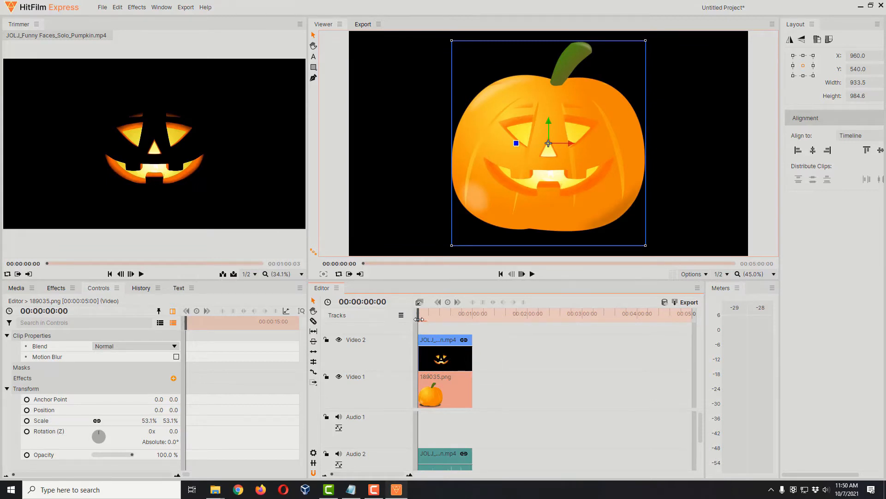
pyautogui.moveTo(418, 319)
pyautogui.mouseDown()
pyautogui.moveTo(471, 329)
pyautogui.moveTo(427, 333)
pyautogui.moveTo(425, 319)
pyautogui.moveTo(416, 323)
pyautogui.mouseUp()
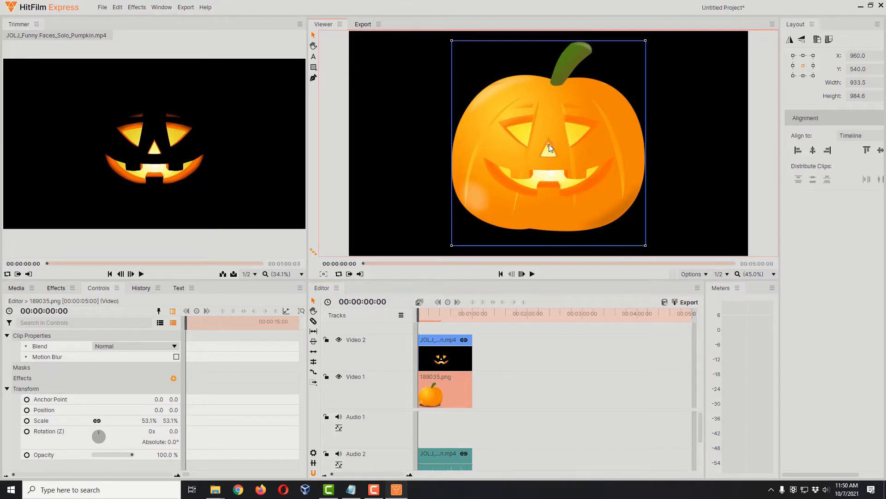
# Shrink the pumpkin image to about 579 × 754 pixels and move it to the frame's left side, at about X 358, Y 629
pyautogui.moveTo(550, 144); pyautogui.dragTo(456, 154)
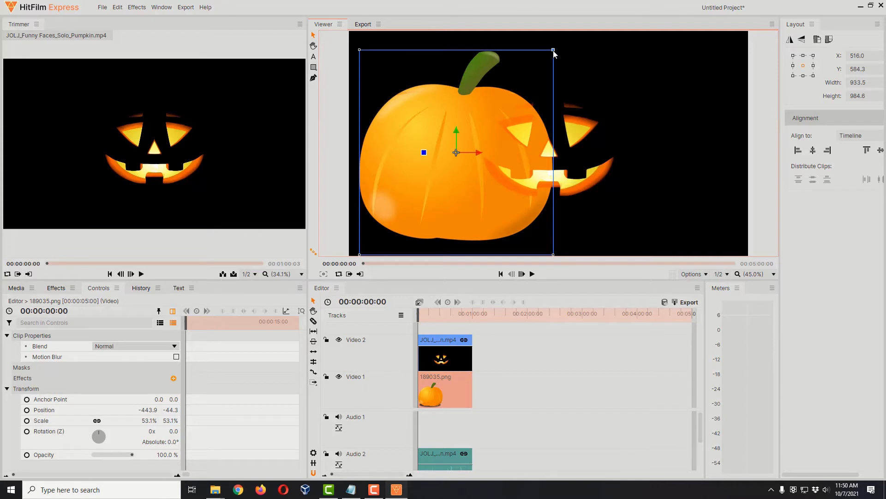
pyautogui.moveTo(554, 53); pyautogui.dragTo(518, 76)
pyautogui.moveTo(456, 156); pyautogui.dragTo(424, 165)
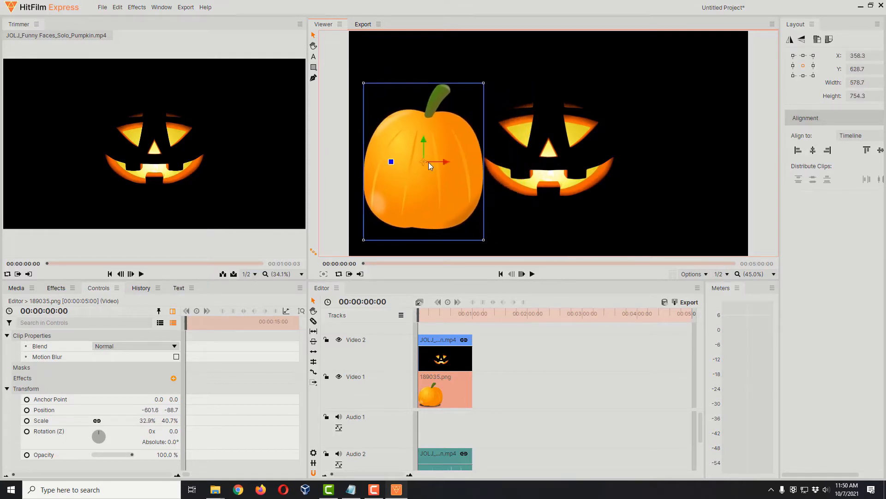
# Resize the face video to about 1223 × 835 pixels, centre it on the pumpkin at about X 365, Y 662, and preview the playback
pyautogui.click(437, 362)
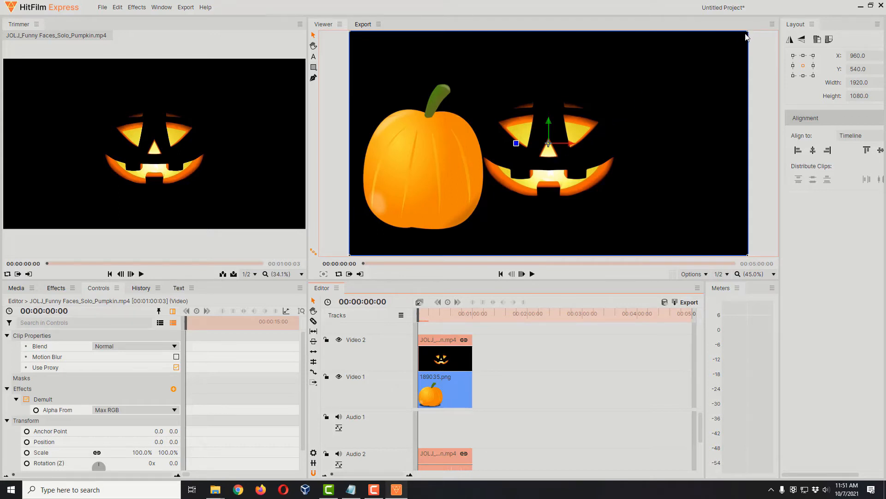
pyautogui.moveTo(746, 36); pyautogui.dragTo(650, 68)
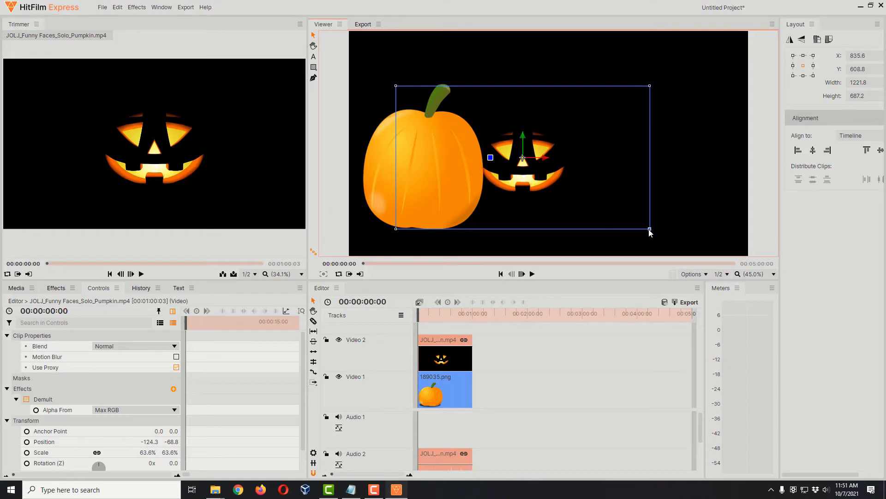
pyautogui.moveTo(648, 229); pyautogui.dragTo(618, 227)
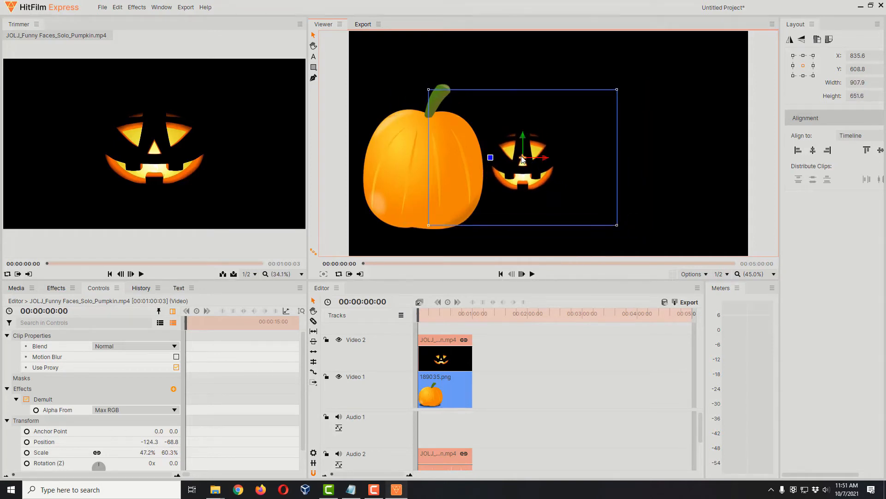
pyautogui.moveTo(523, 160); pyautogui.dragTo(426, 165)
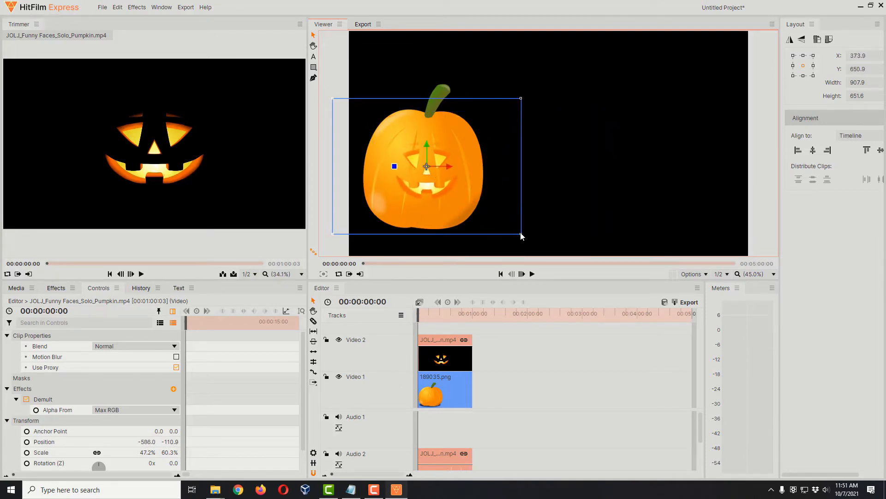
pyautogui.moveTo(522, 236); pyautogui.dragTo(549, 256)
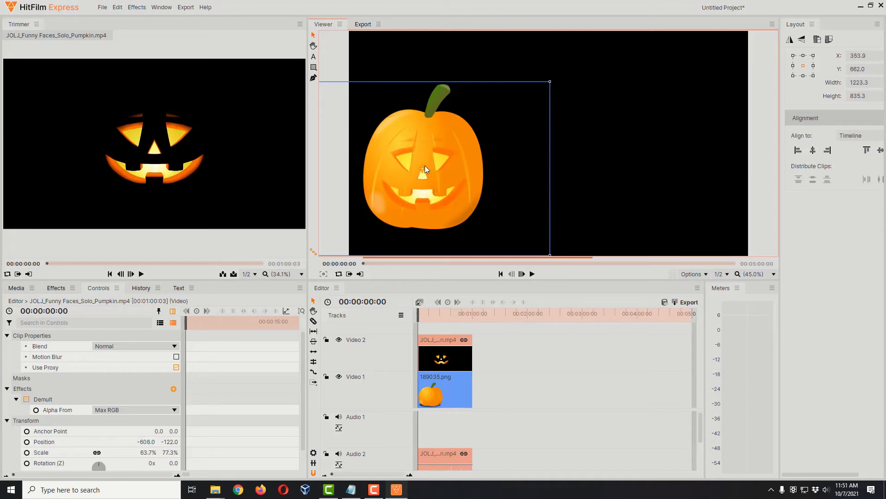
pyautogui.moveTo(425, 165); pyautogui.dragTo(426, 165)
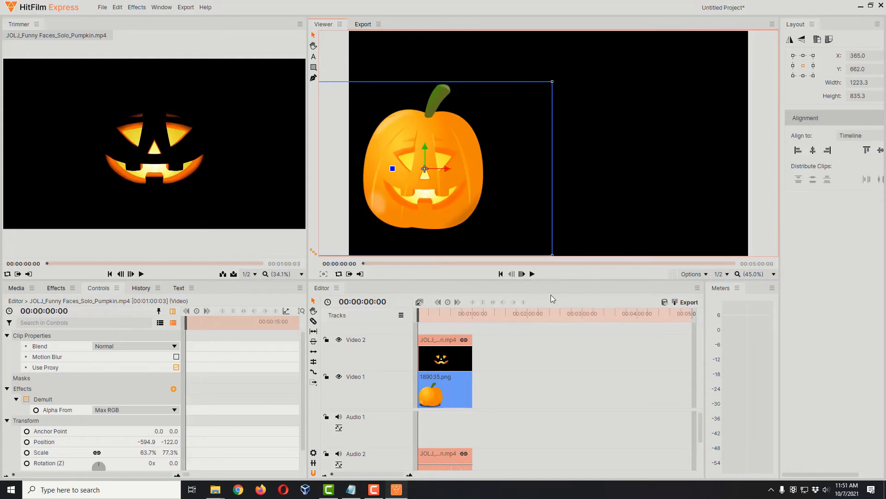
pyautogui.click(531, 275)
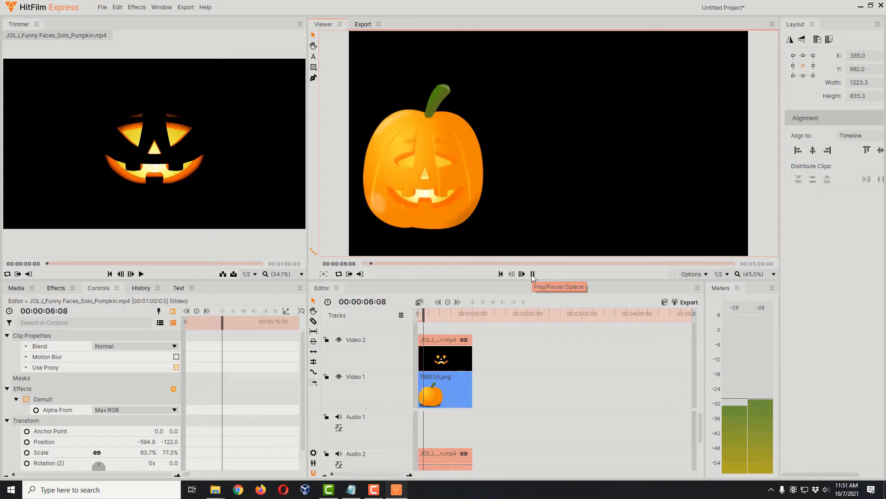
pyautogui.click(533, 274)
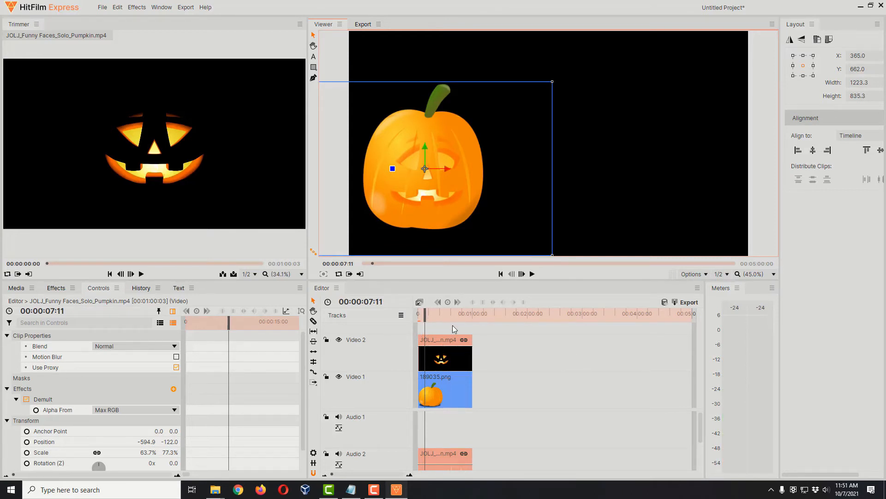
# Export the timeline as an MP4 file named Single Pumkin Faces in the tutorial folder and check its progress in the export queue
pyautogui.click(689, 303)
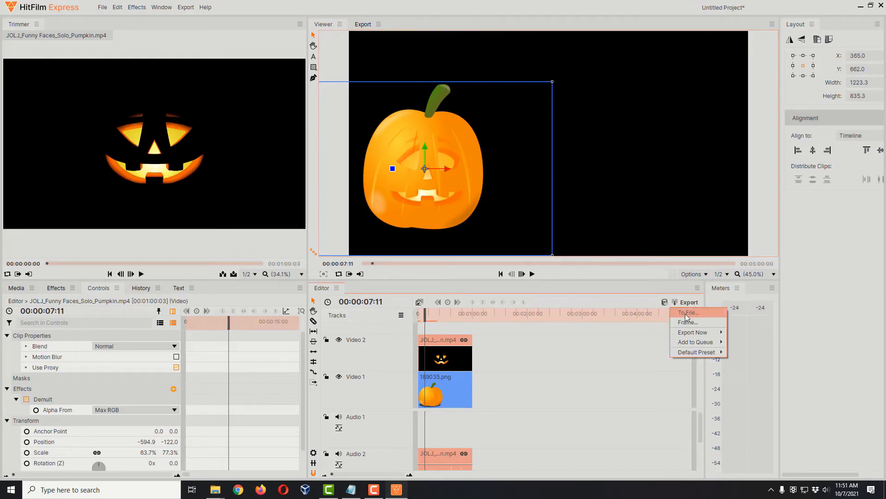
pyautogui.click(694, 316)
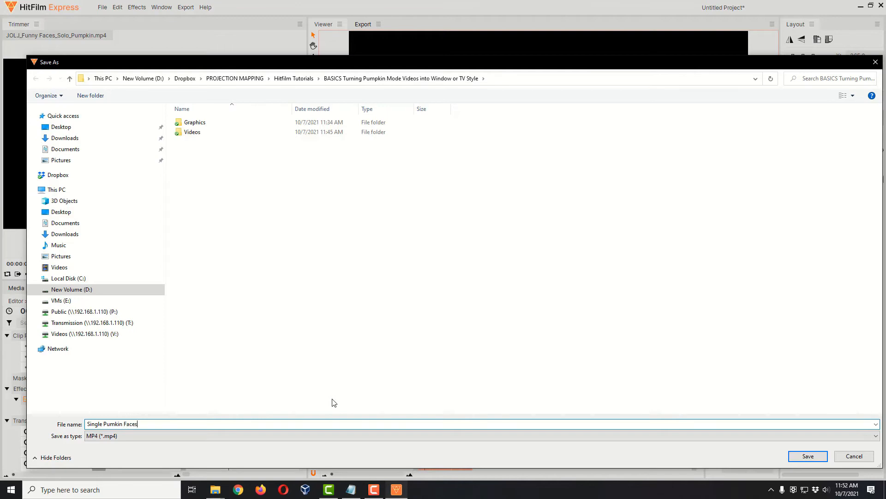
pyautogui.press('Return')
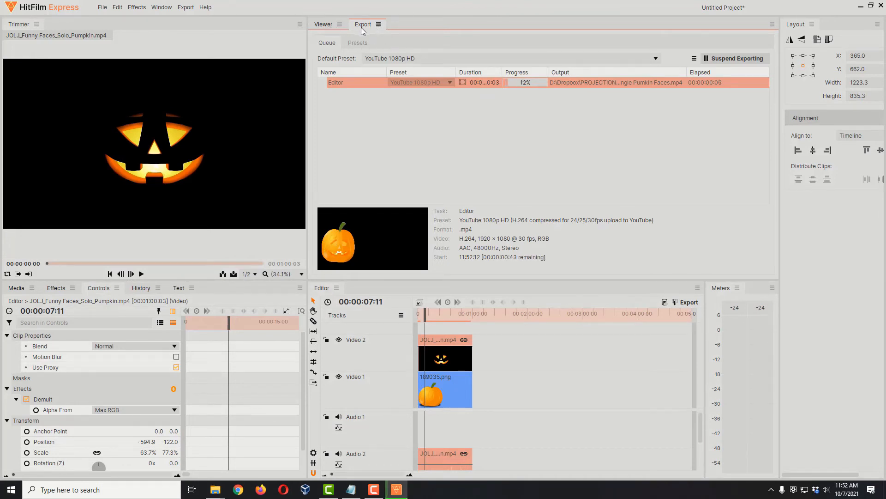
pyautogui.click(324, 24)
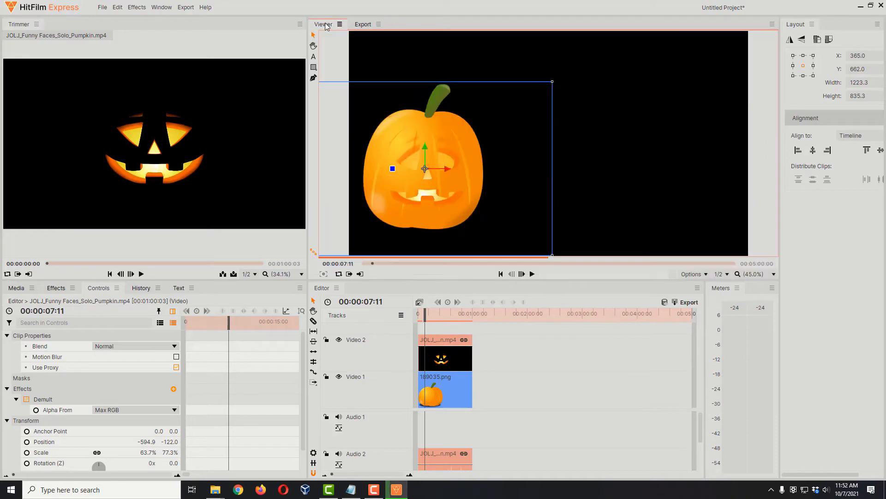
pyautogui.click(363, 24)
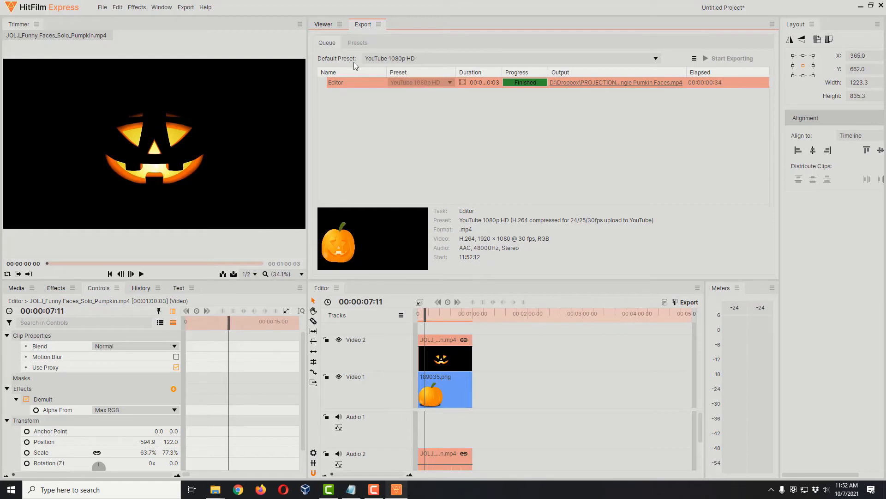
# Delete the face video and the pumpkin image from the timeline and return the playhead to 00:00:00:00
pyautogui.click(322, 25)
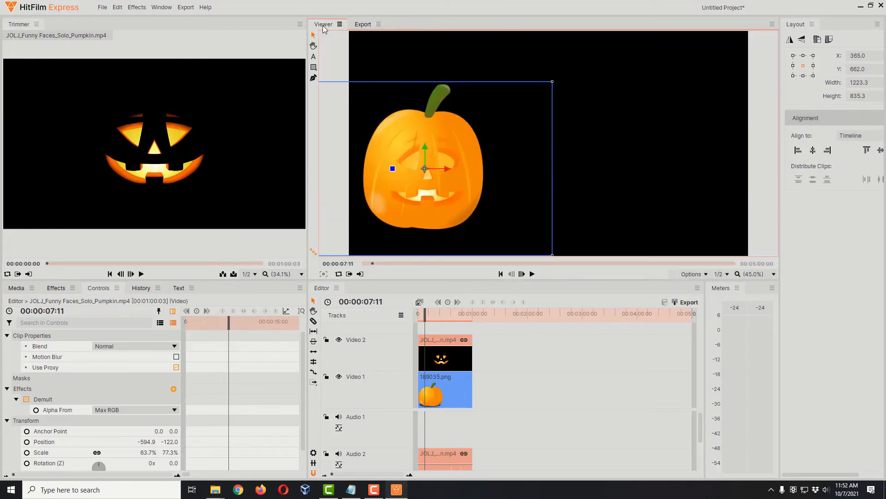
pyautogui.click(441, 361)
pyautogui.press('Delete')
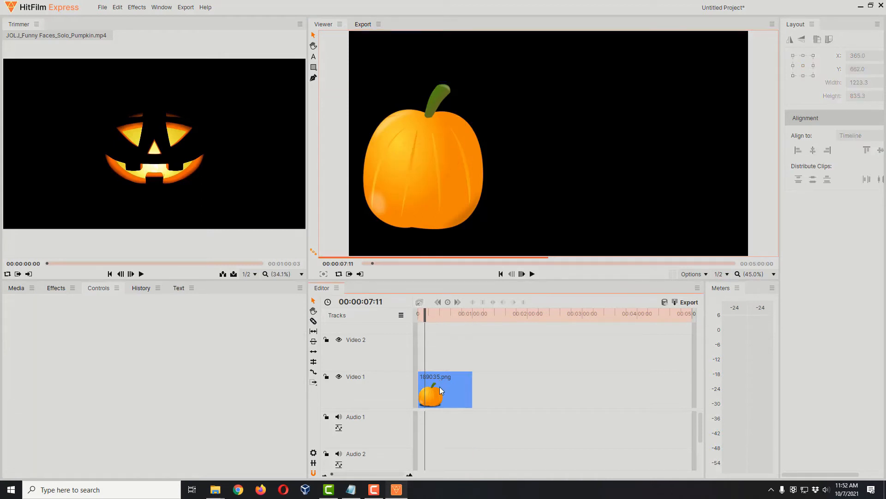
pyautogui.click(439, 394)
pyautogui.press('Delete')
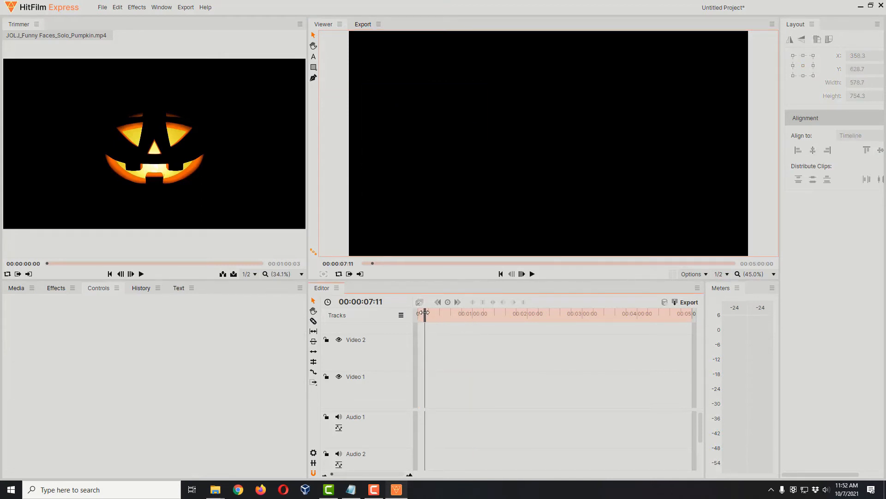
pyautogui.moveTo(423, 312); pyautogui.dragTo(418, 313)
# Place Real Pumpkin1.png from the project media at the start of the Video 1 track
pyautogui.click(19, 290)
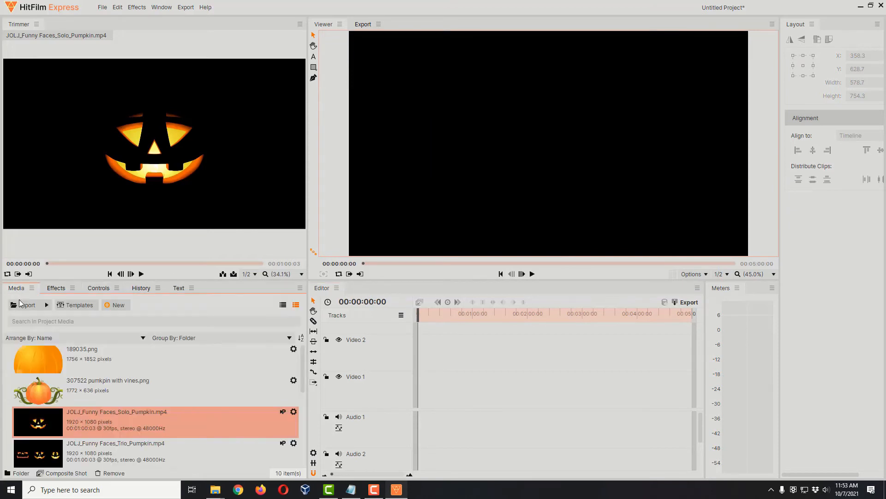
pyautogui.scroll(-3, 168, 401)
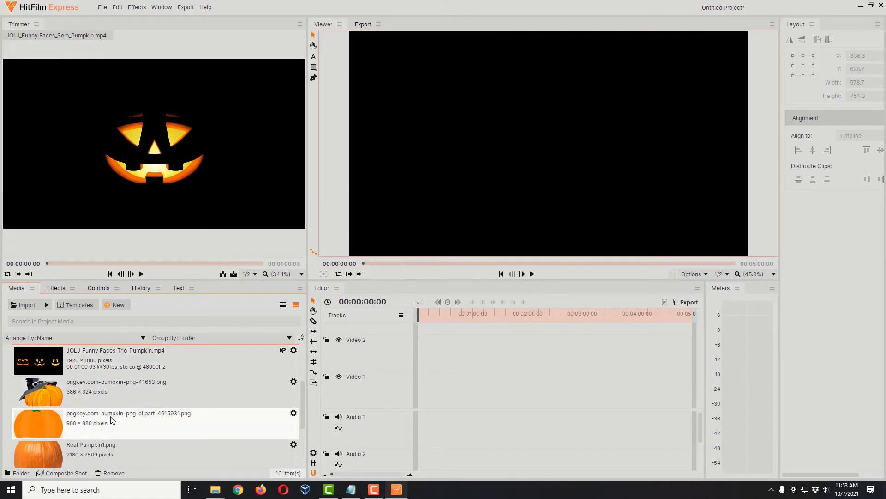
pyautogui.scroll(3, 111, 419)
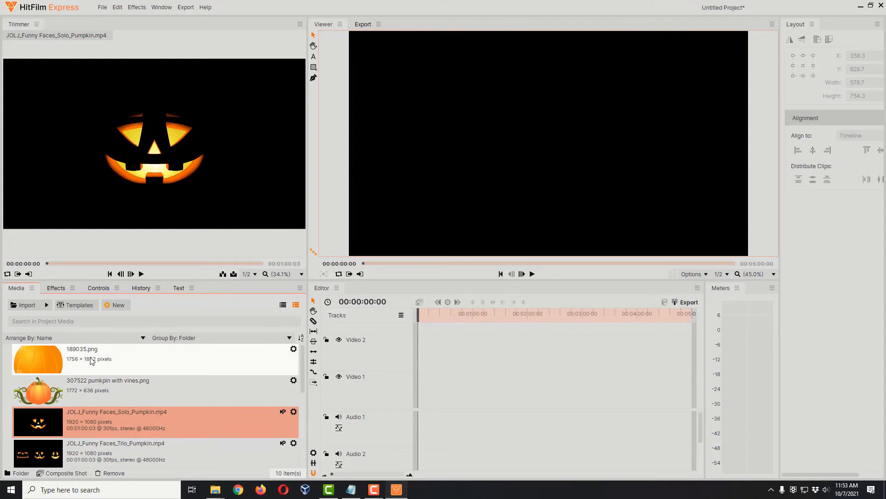
pyautogui.scroll(-6, 104, 392)
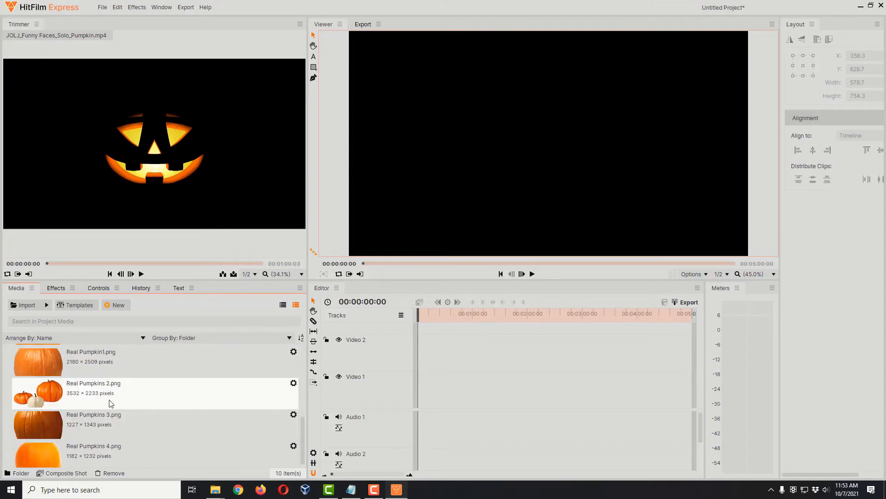
pyautogui.click(85, 363)
pyautogui.moveTo(85, 363); pyautogui.dragTo(420, 392)
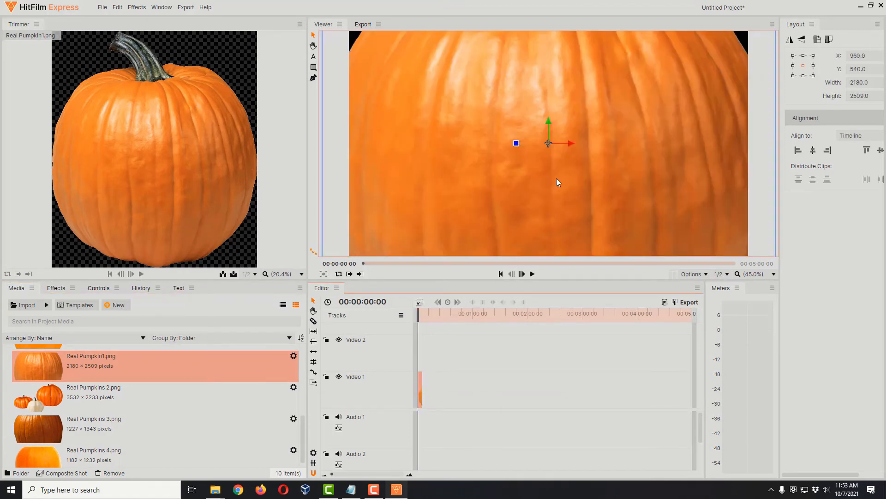
# Shrink the Real Pumpkin1.png clip to about 530 × 610 pixels and position it at about X 340, Y 680
pyautogui.scroll(-1, 556, 179)
pyautogui.scroll(-5, 556, 178)
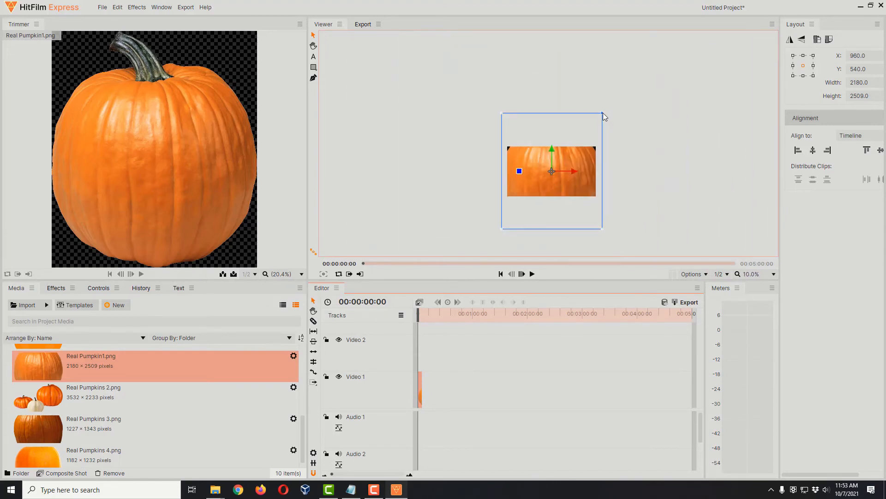
pyautogui.moveTo(603, 112); pyautogui.dragTo(525, 179)
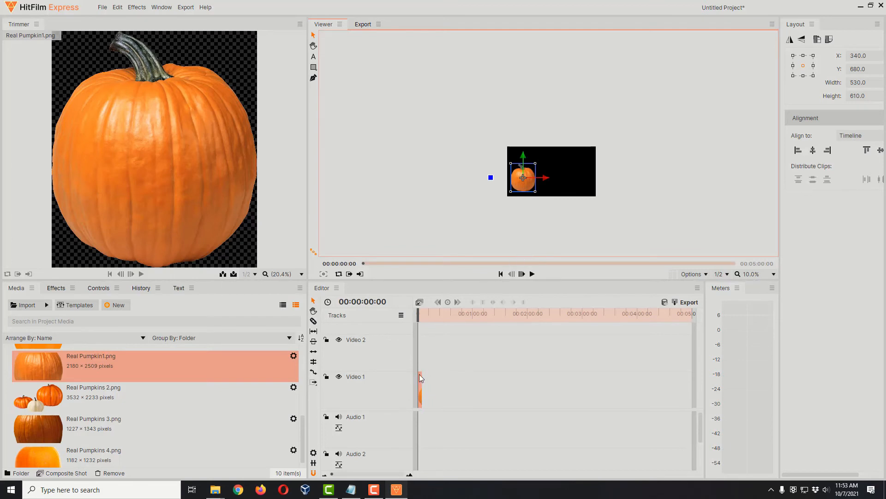
# Place Real Pumpkins 3.png at the start of Video 2, sized about 598 × 655 pixels and centred at about X 950, Y 650
pyautogui.click(93, 434)
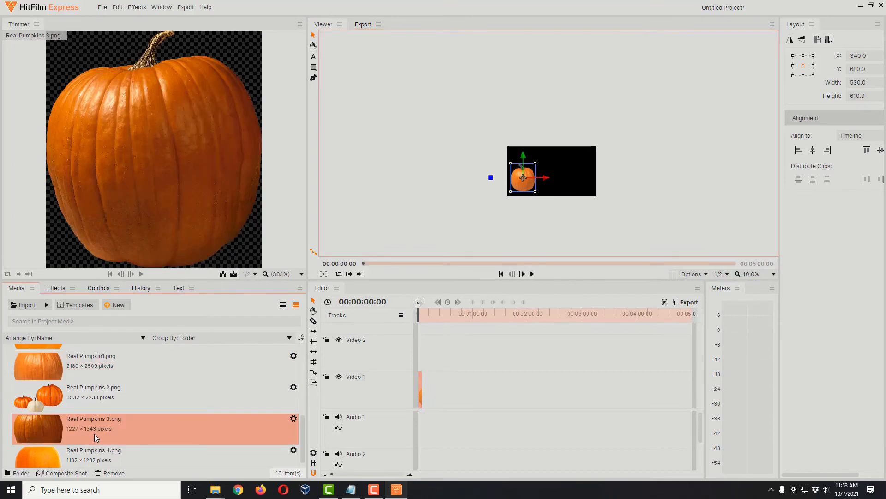
pyautogui.moveTo(115, 434); pyautogui.dragTo(420, 361)
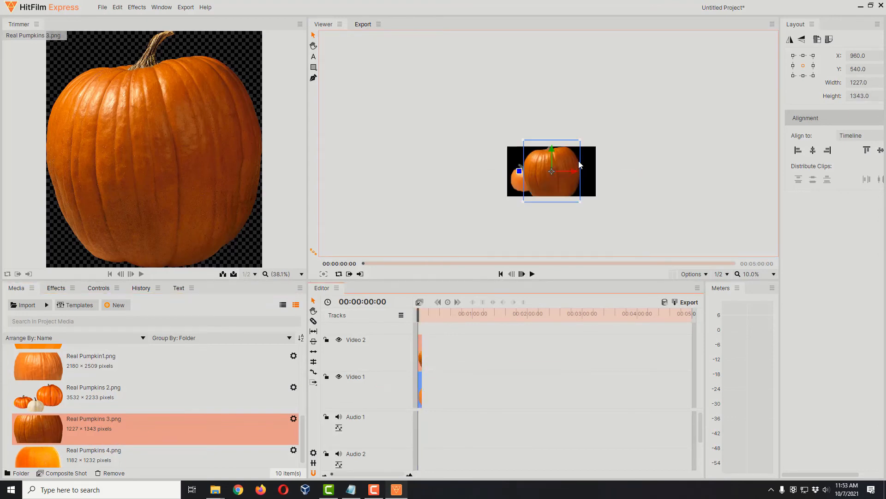
pyautogui.moveTo(580, 141); pyautogui.dragTo(567, 161)
pyautogui.moveTo(555, 180); pyautogui.dragTo(554, 179)
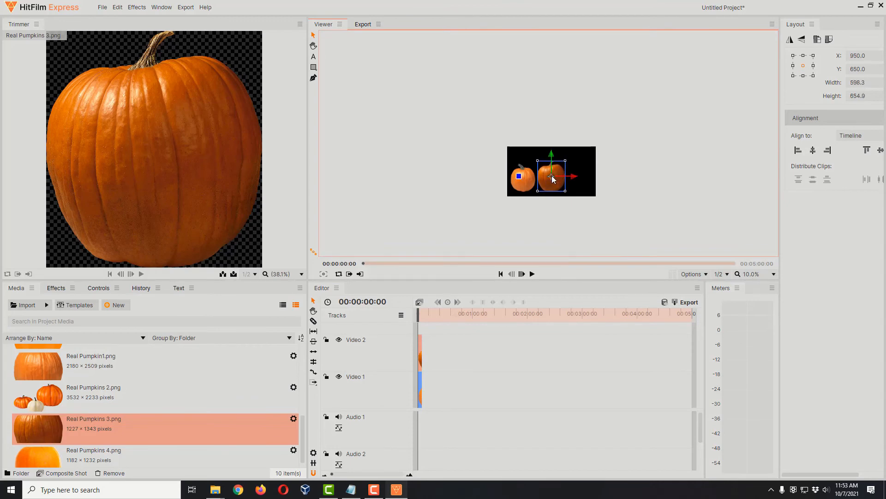
pyautogui.click(420, 393)
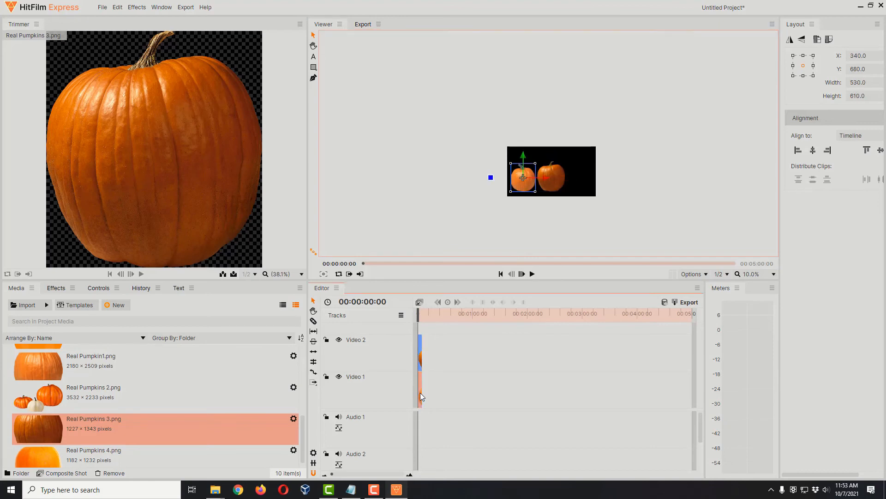
pyautogui.click(421, 363)
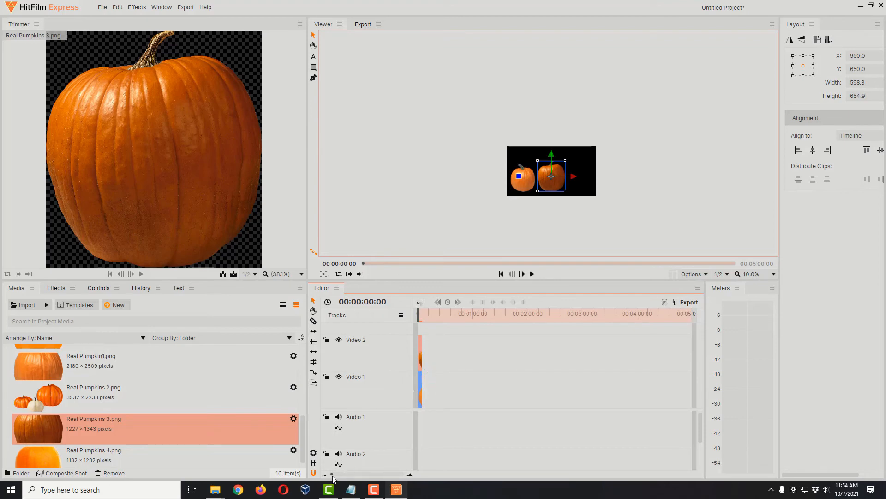
# Place Real Pumpkins 4.png at the start of a new track above Video 2 and enlarge the video track area to show all three pumpkin clips
pyautogui.moveTo(331, 474); pyautogui.dragTo(377, 475)
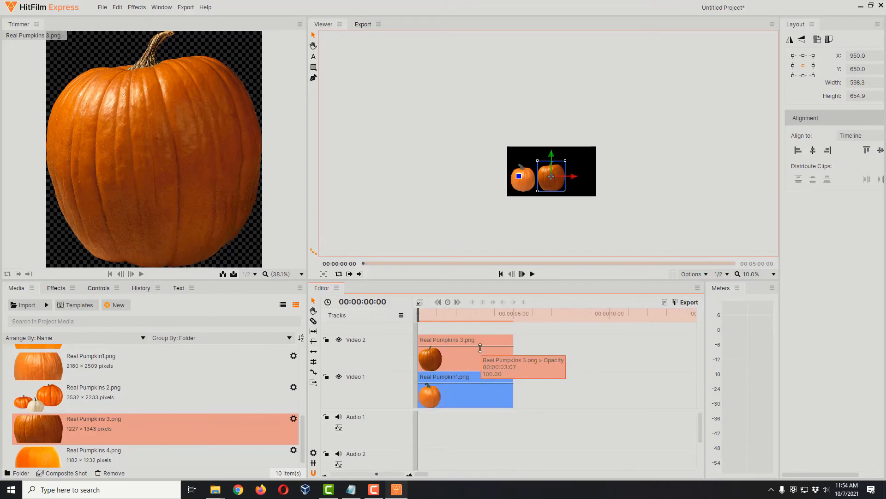
pyautogui.moveTo(377, 476); pyautogui.dragTo(362, 476)
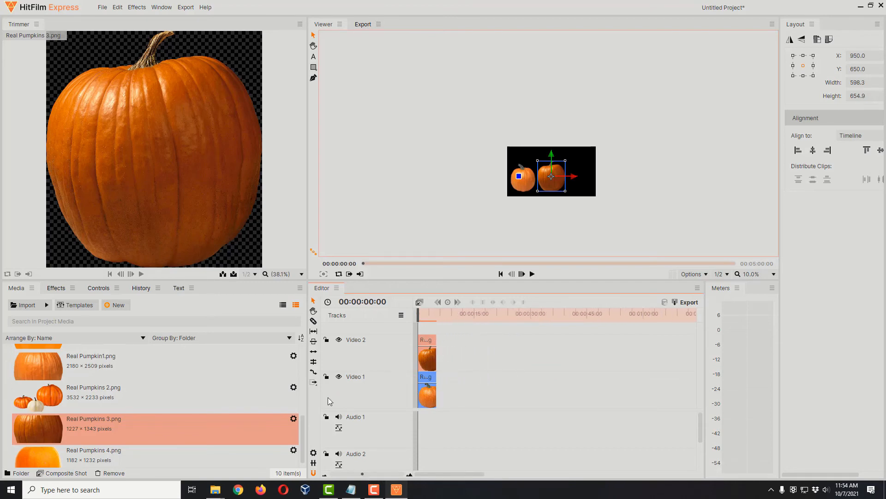
pyautogui.click(123, 456)
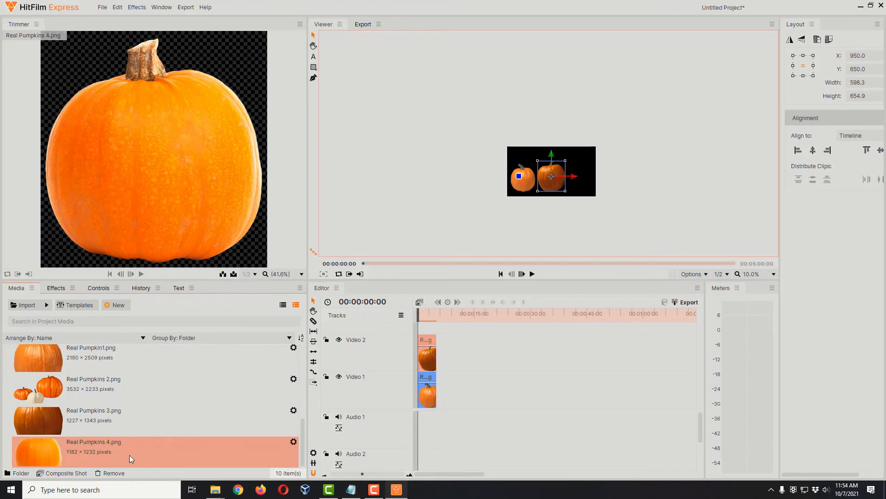
pyautogui.moveTo(129, 455); pyautogui.dragTo(420, 329)
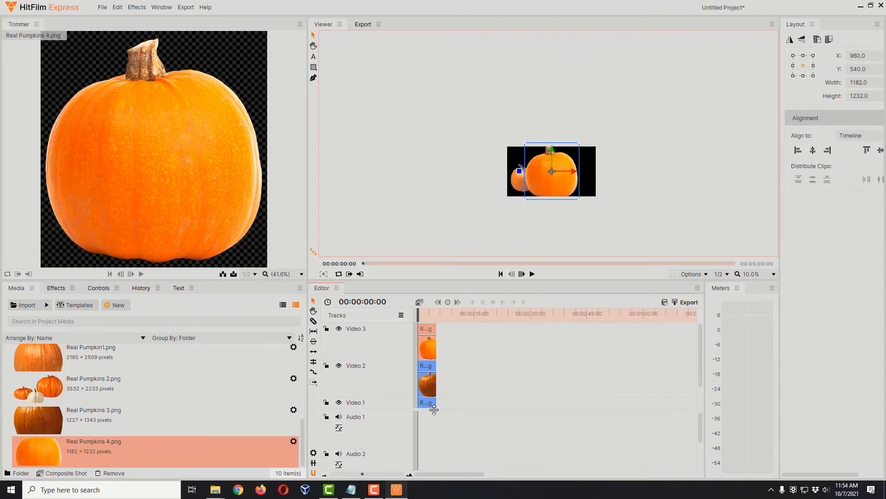
pyautogui.moveTo(431, 410); pyautogui.dragTo(431, 444)
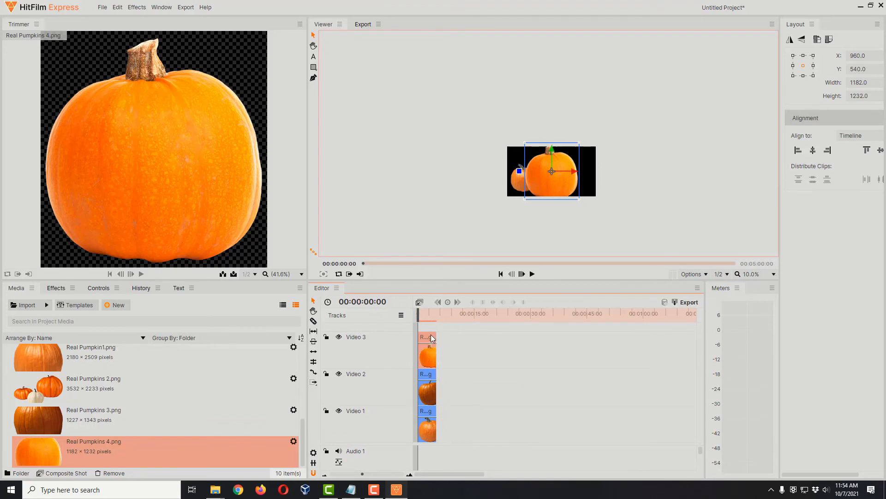
# Place JOLJ_Funny Faces_Trio_Pumpkin.mp4 at the start of a new video track above the pumpkin images
pyautogui.scroll(5, 158, 422)
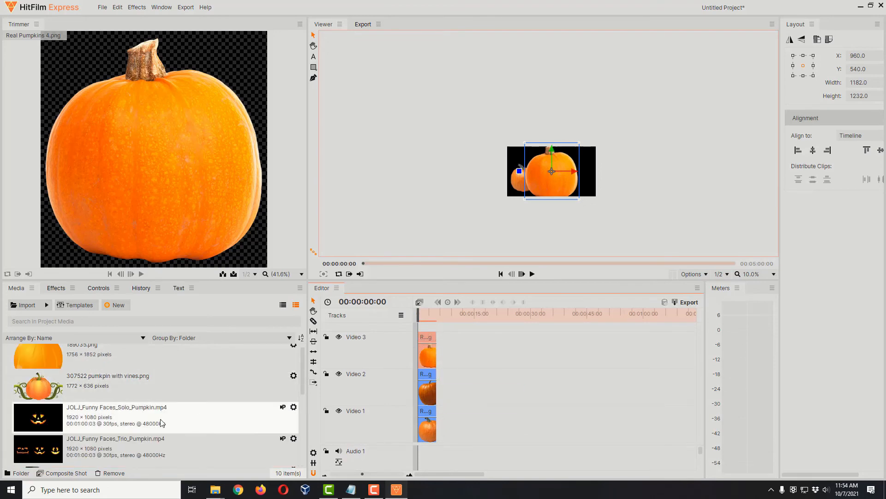
pyautogui.click(138, 454)
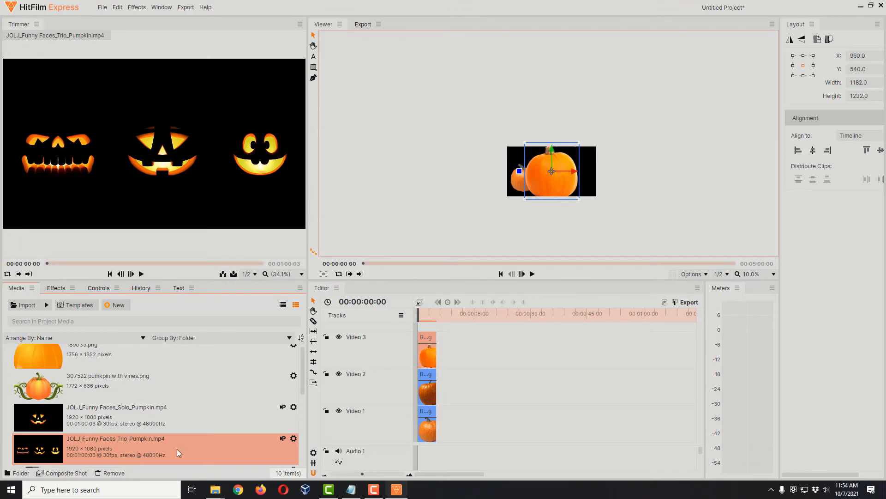
pyautogui.moveTo(159, 447); pyautogui.dragTo(417, 328)
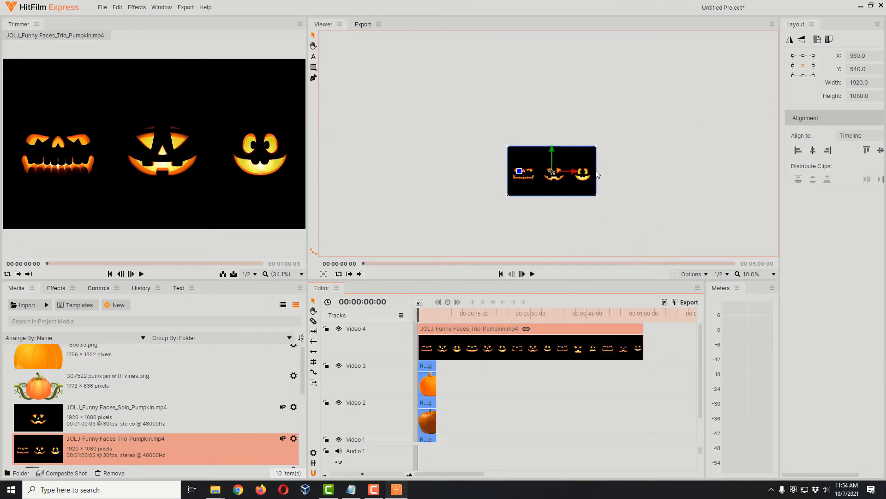
# Apply the Demult effect to the trio face video on Video 4
pyautogui.click(774, 274)
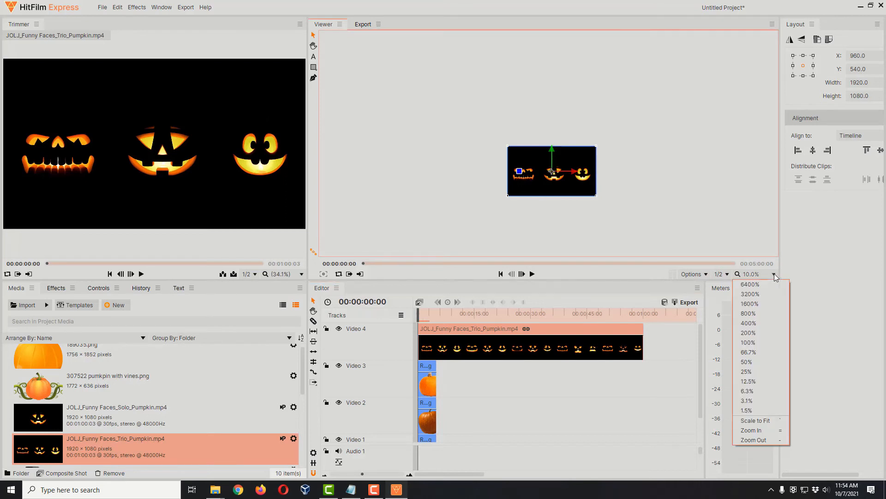
pyautogui.click(764, 420)
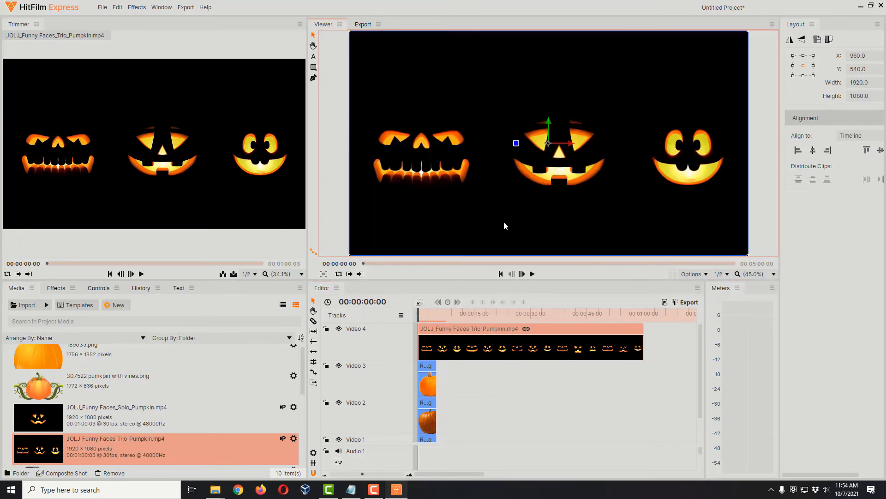
pyautogui.click(58, 290)
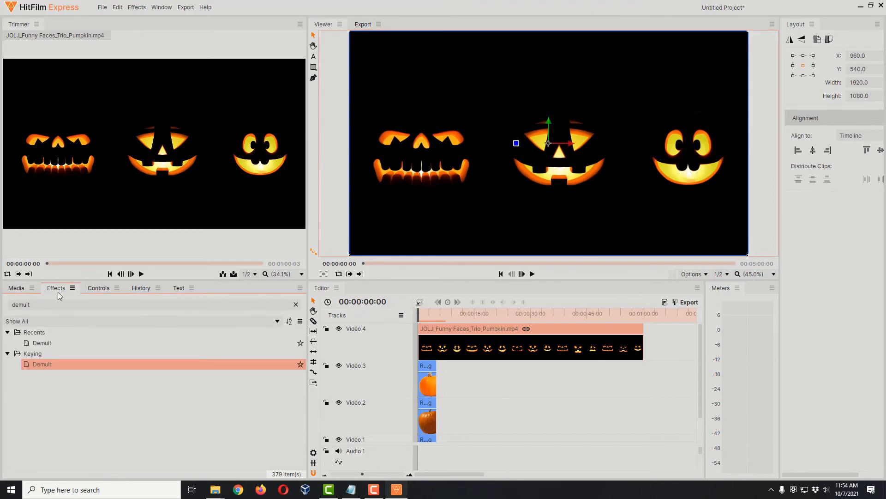
pyautogui.moveTo(48, 363); pyautogui.dragTo(476, 352)
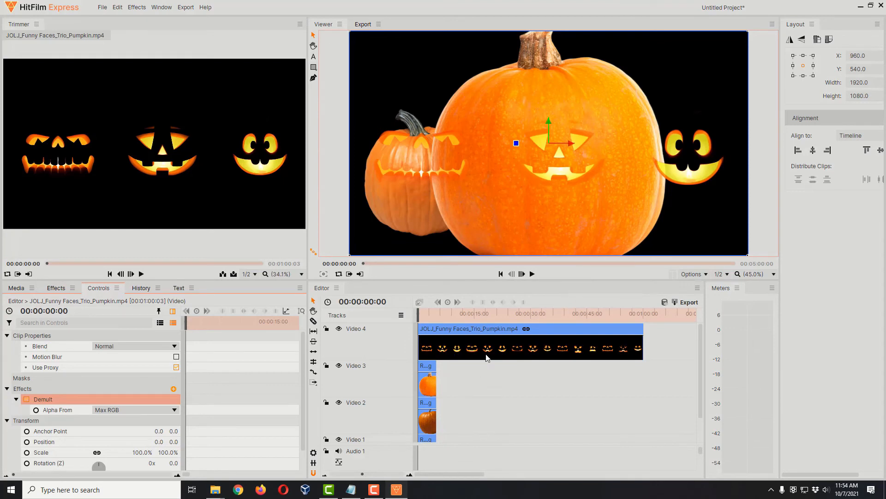
# Shrink the Real Pumpkins 4.png clip on Video 3 to about 466 × 486 pixels and undo the accidental move of the face video
pyautogui.scroll(-2, 487, 357)
pyautogui.click(431, 433)
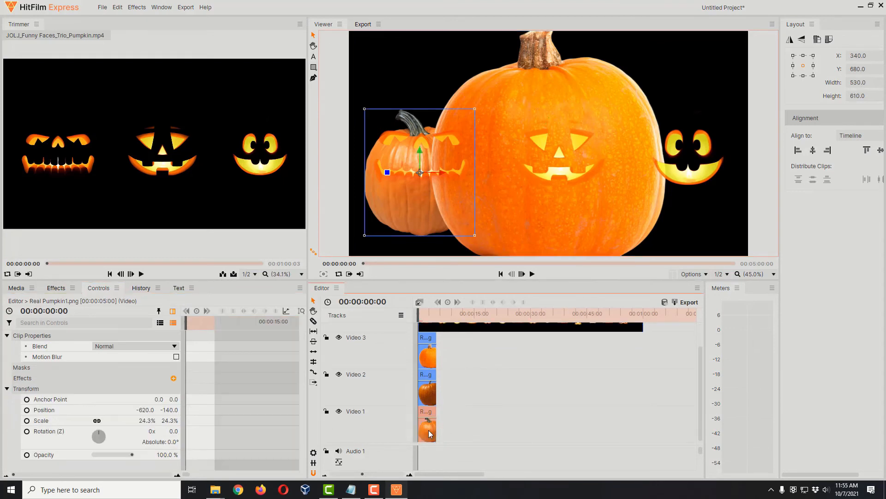
pyautogui.click(433, 360)
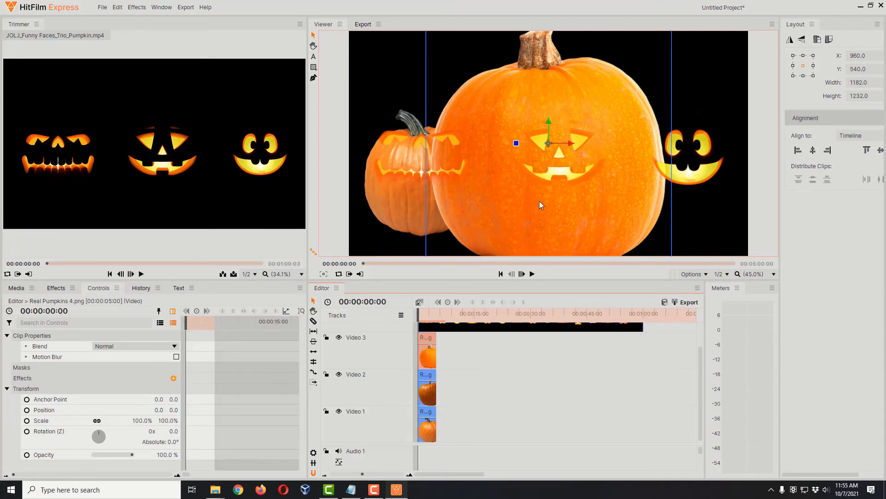
pyautogui.scroll(-2, 567, 148)
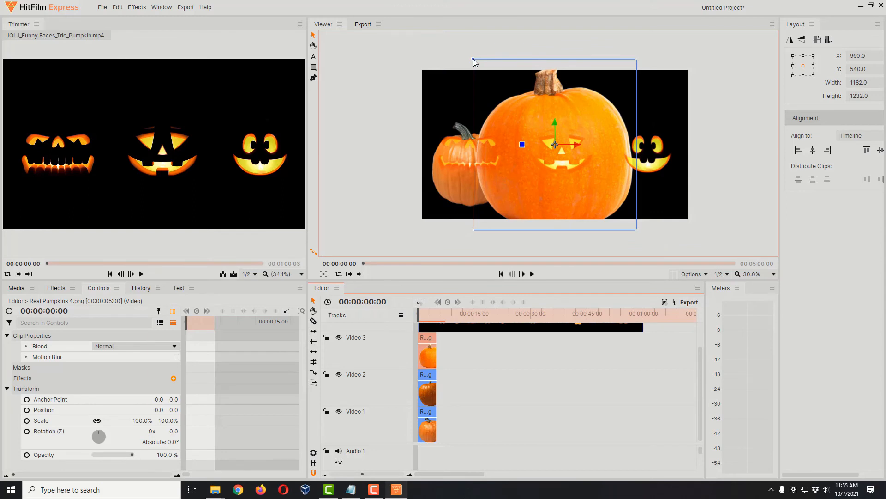
pyautogui.moveTo(474, 62); pyautogui.dragTo(523, 113)
pyautogui.moveTo(556, 147); pyautogui.dragTo(576, 157)
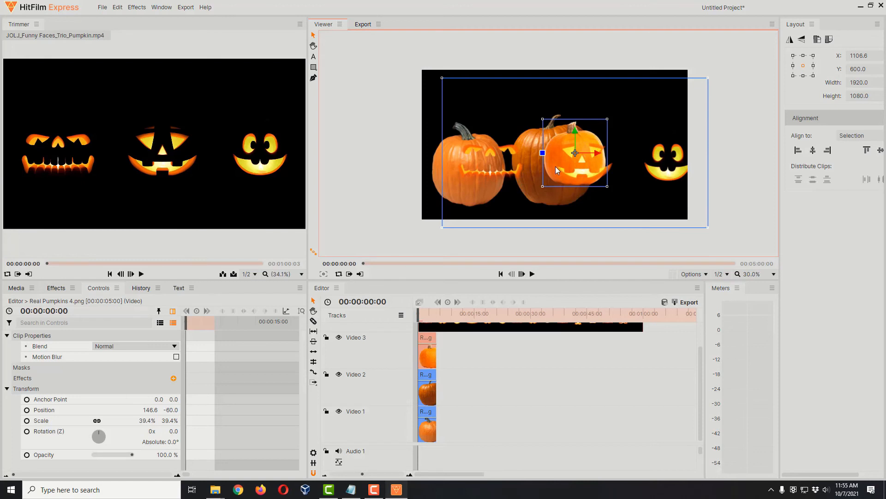
pyautogui.hotkey('ctrl', 'z')
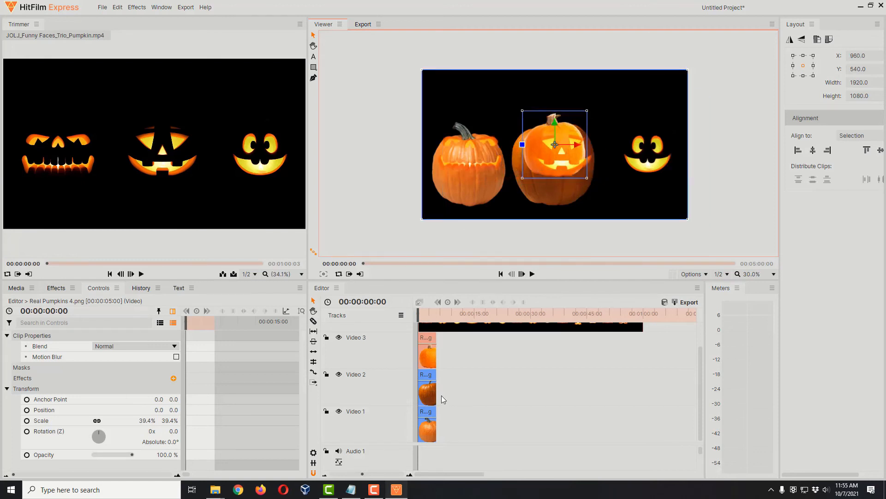
# Position Real Pumpkins 4.png behind the rightmost face at about X 1623, Y 577 and enlarge it to about 533 × 562 pixels
pyautogui.click(424, 358)
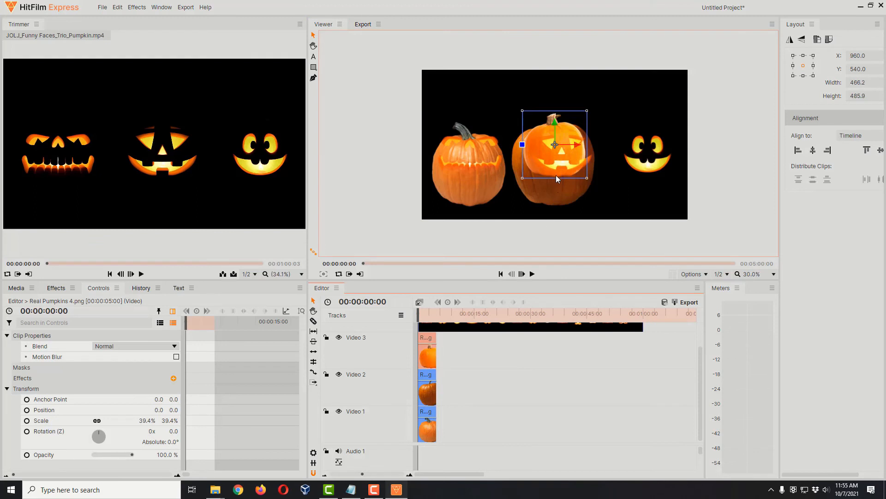
pyautogui.moveTo(558, 149); pyautogui.dragTo(646, 149)
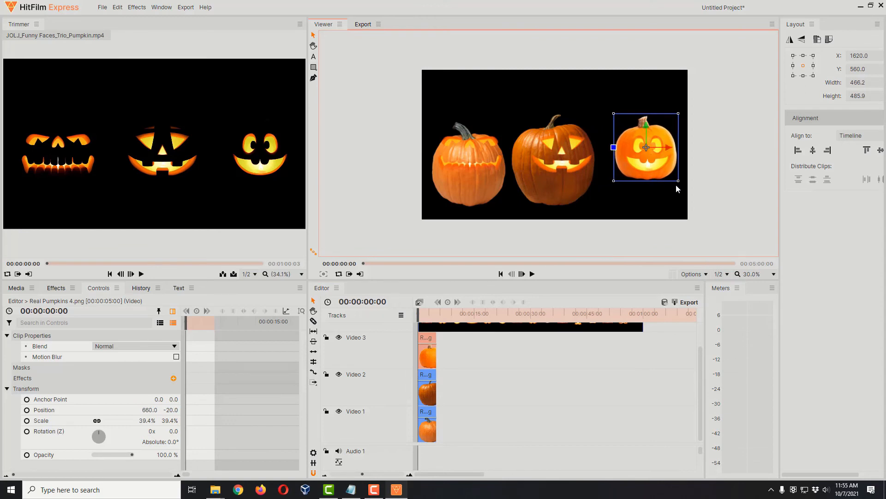
pyautogui.moveTo(679, 182); pyautogui.dragTo(681, 184)
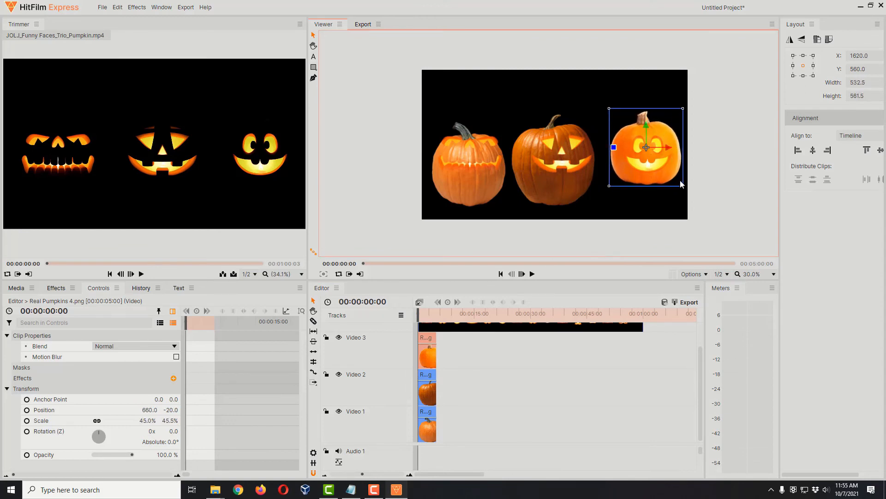
pyautogui.moveTo(647, 146); pyautogui.dragTo(647, 149)
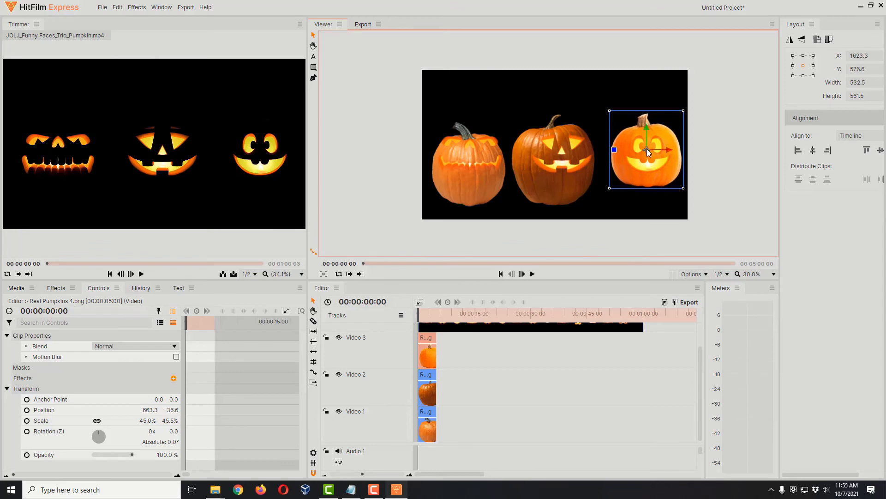
# Move Real Pumpkins 3.png behind the middle face, to about X 997, Y 577
pyautogui.click(434, 399)
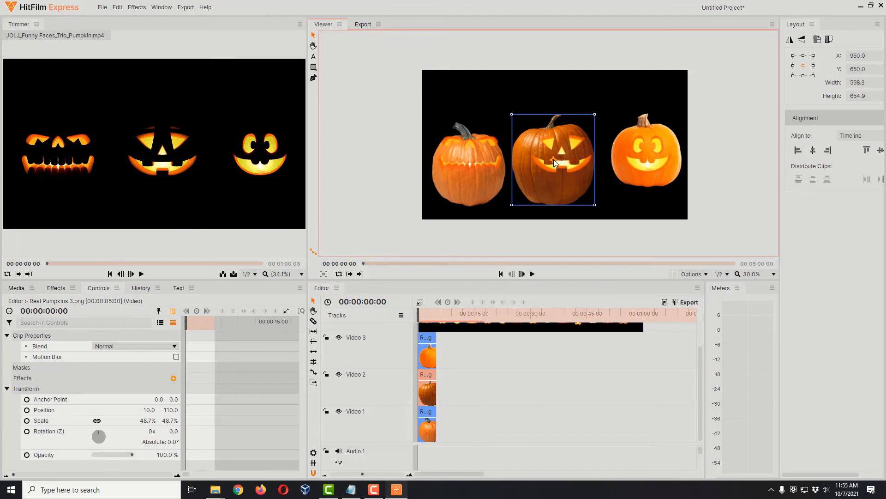
pyautogui.moveTo(553, 159); pyautogui.dragTo(560, 149)
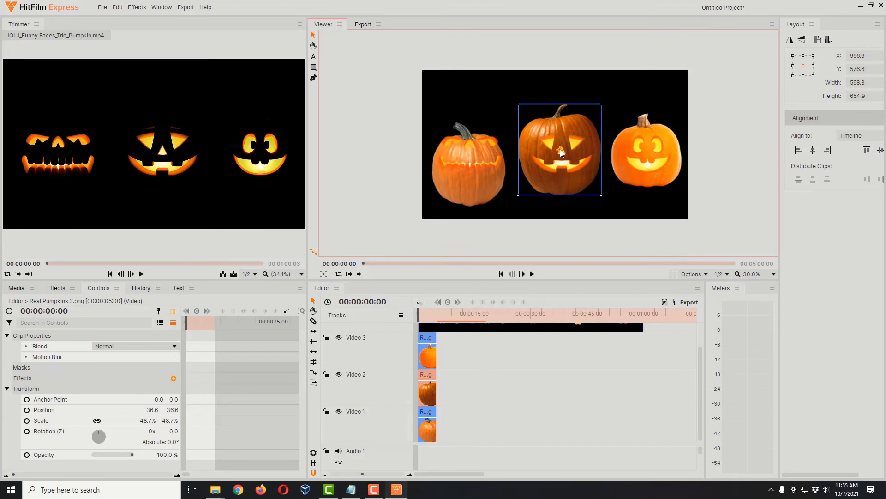
# Move Real Pumpkin1.png behind the leftmost face at X 360, Y 560 and enlarge it to about 571 × 637 pixels
pyautogui.click(431, 430)
pyautogui.moveTo(471, 165); pyautogui.dragTo(472, 149)
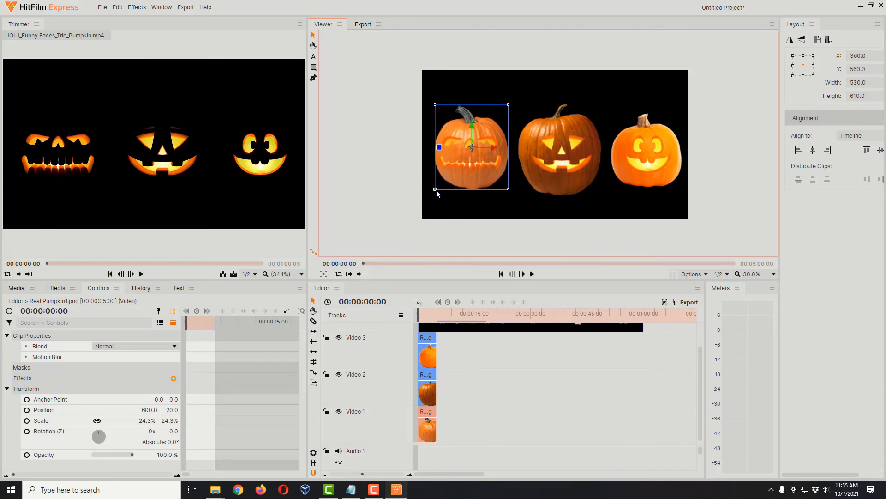
pyautogui.moveTo(436, 189); pyautogui.dragTo(433, 192)
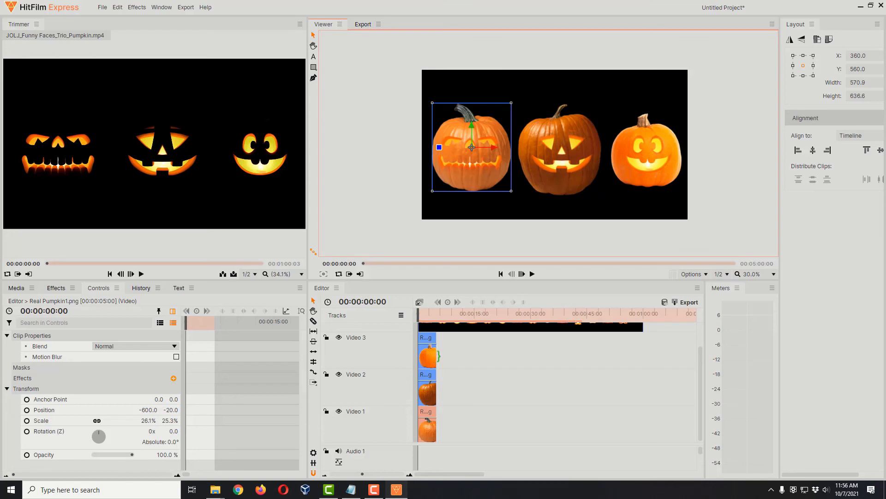
# Extend all three pumpkin image clips on Video 1, 2 and 3 to the end of the trio face video
pyautogui.moveTo(439, 355); pyautogui.dragTo(653, 358)
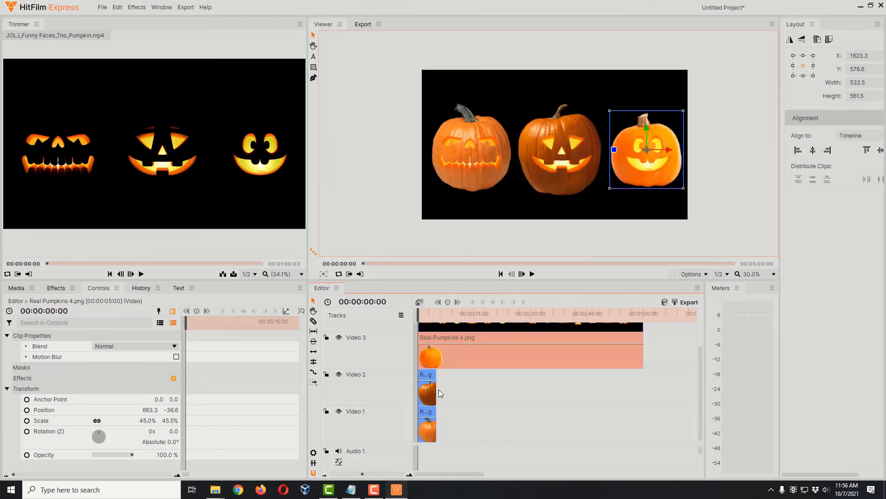
pyautogui.moveTo(437, 389); pyautogui.dragTo(644, 391)
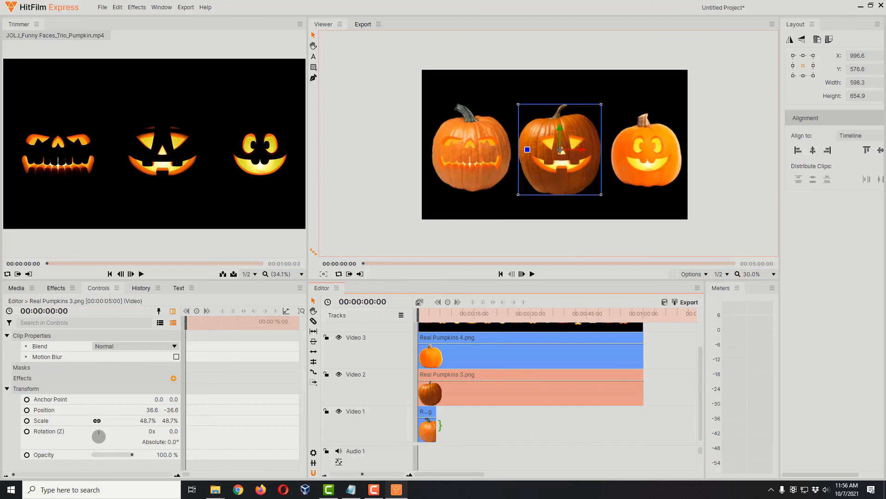
pyautogui.moveTo(440, 425); pyautogui.dragTo(643, 417)
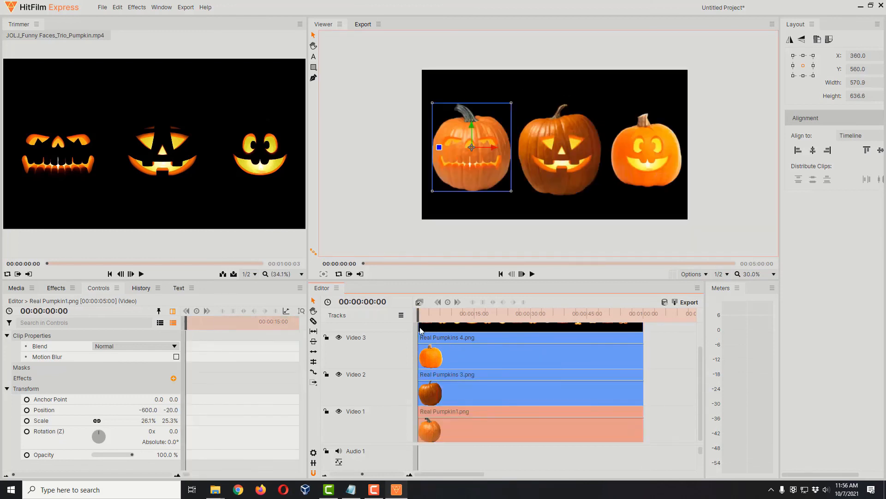
# Check the faces at about 4 seconds, raise Real Pumpkins 4.png to about Y 553, and return the playhead to the start
pyautogui.moveTo(418, 318)
pyautogui.mouseDown()
pyautogui.moveTo(464, 327)
pyautogui.moveTo(433, 322)
pyautogui.mouseUp()
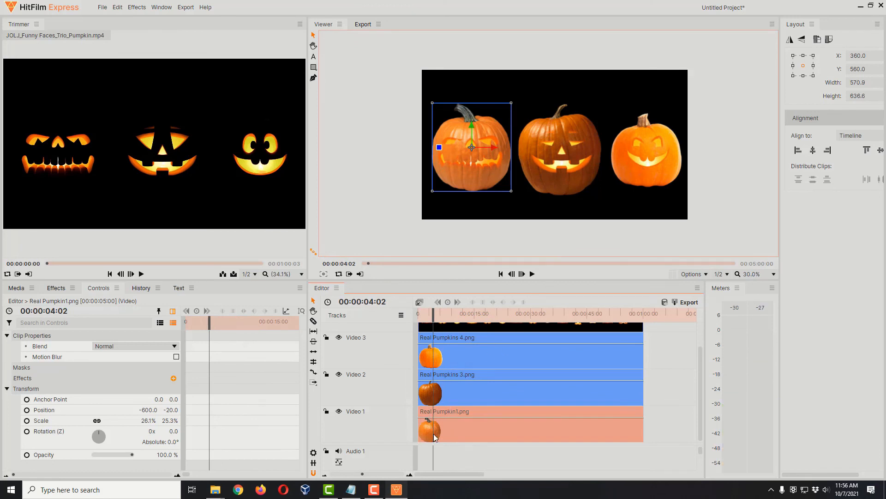
pyautogui.click(467, 357)
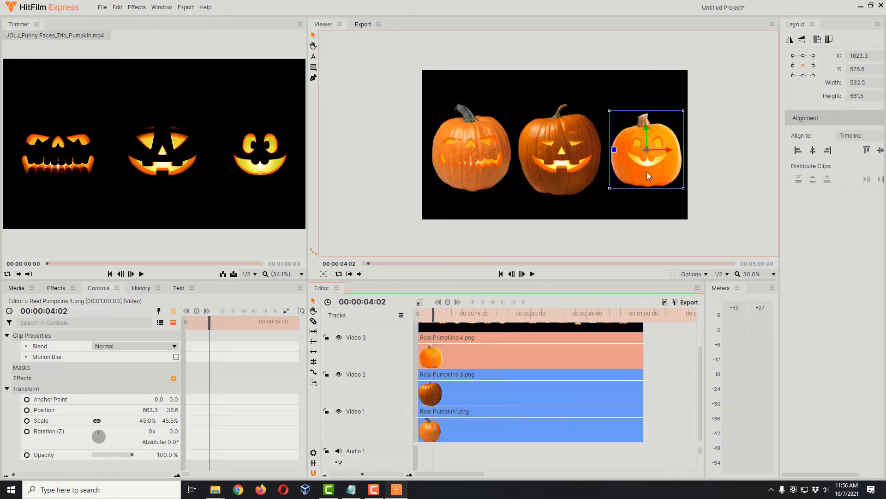
pyautogui.click(649, 151)
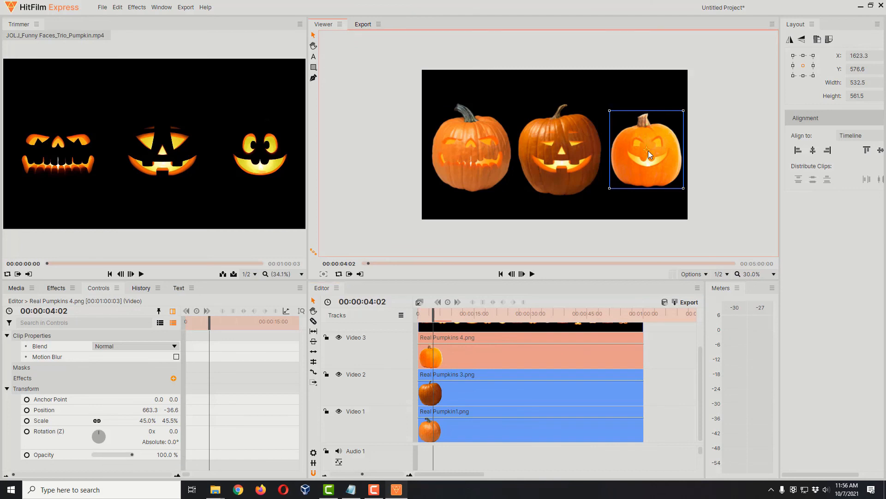
pyautogui.moveTo(648, 150); pyautogui.dragTo(648, 148)
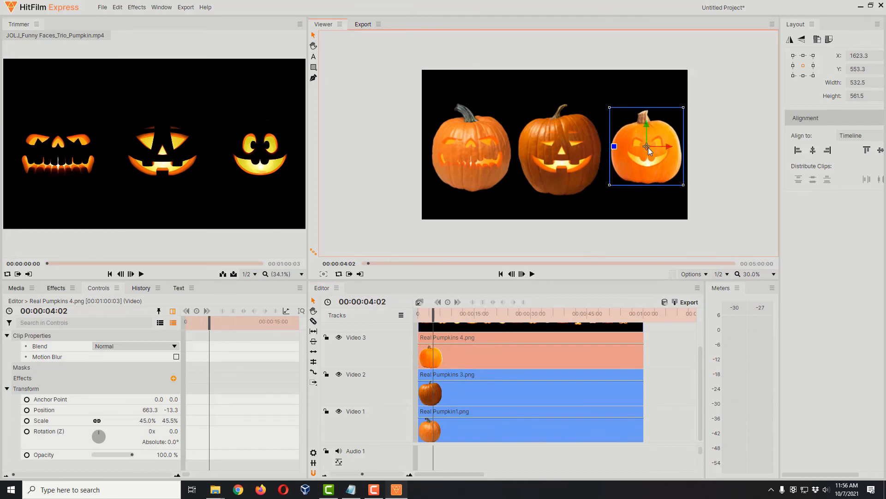
pyautogui.moveTo(433, 318); pyautogui.dragTo(411, 347)
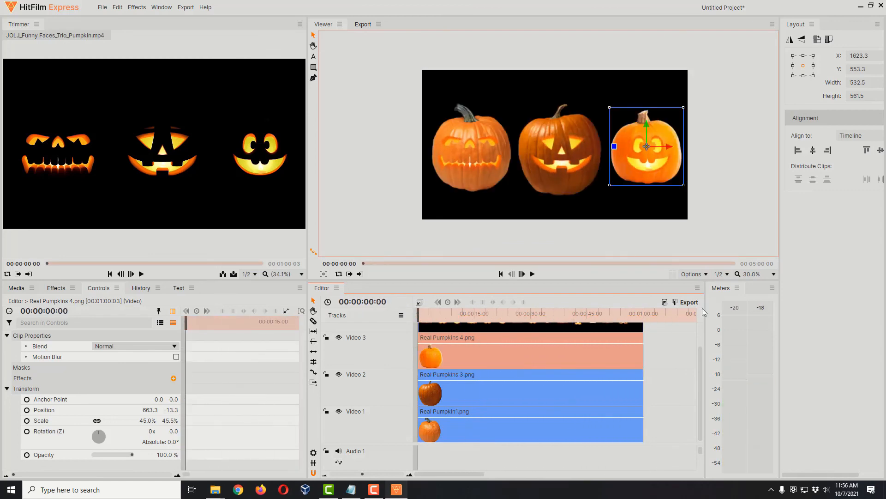
# Export the timeline to an MP4 file named Three Pumpkin Faces and check its progress in the export queue
pyautogui.click(688, 302)
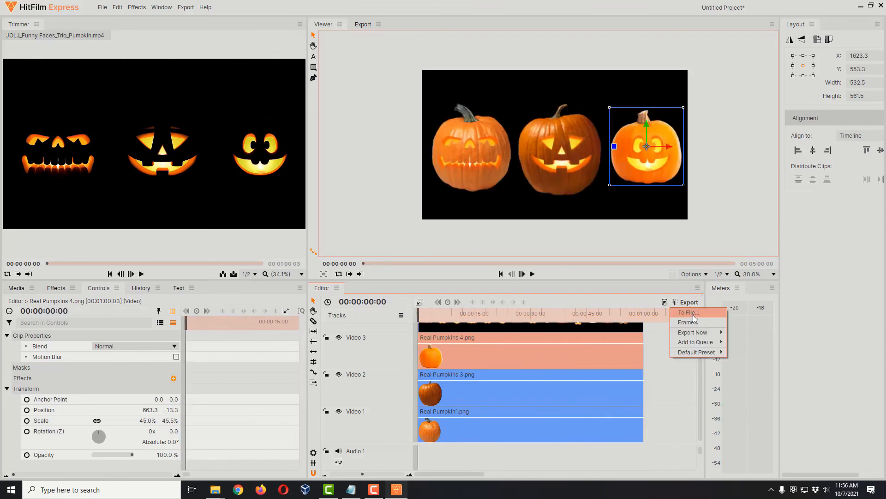
pyautogui.click(692, 313)
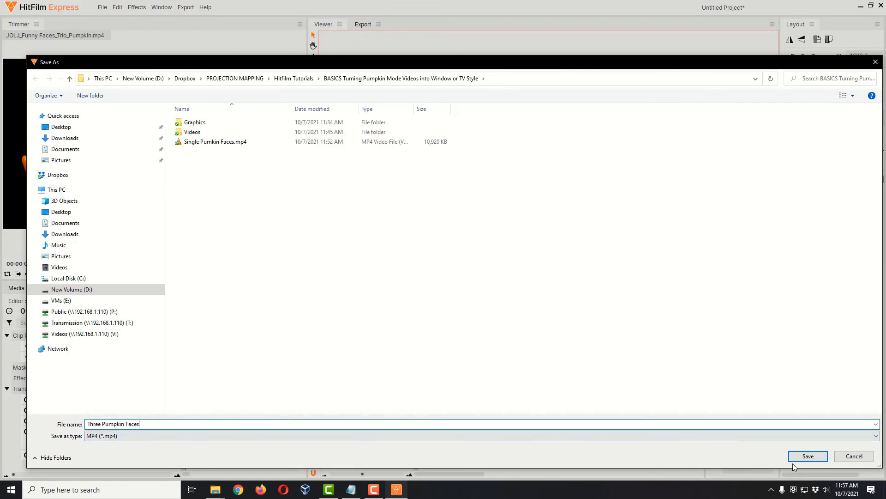
pyautogui.click(809, 456)
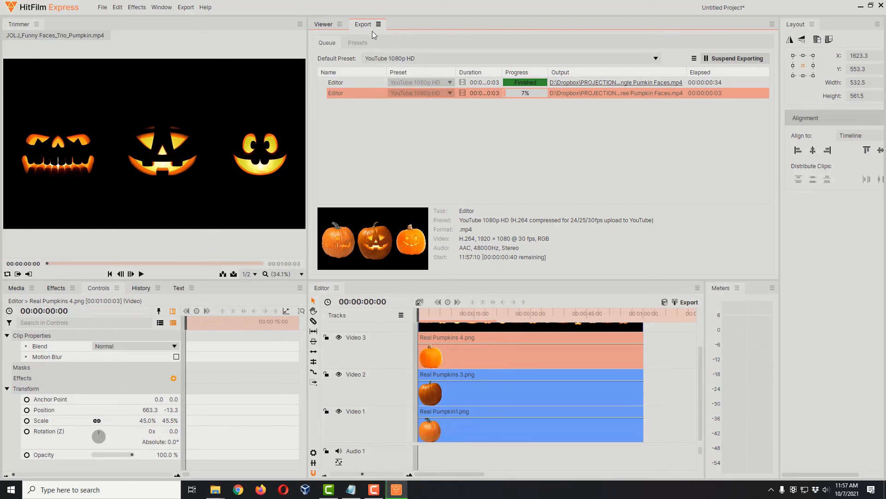
pyautogui.click(318, 26)
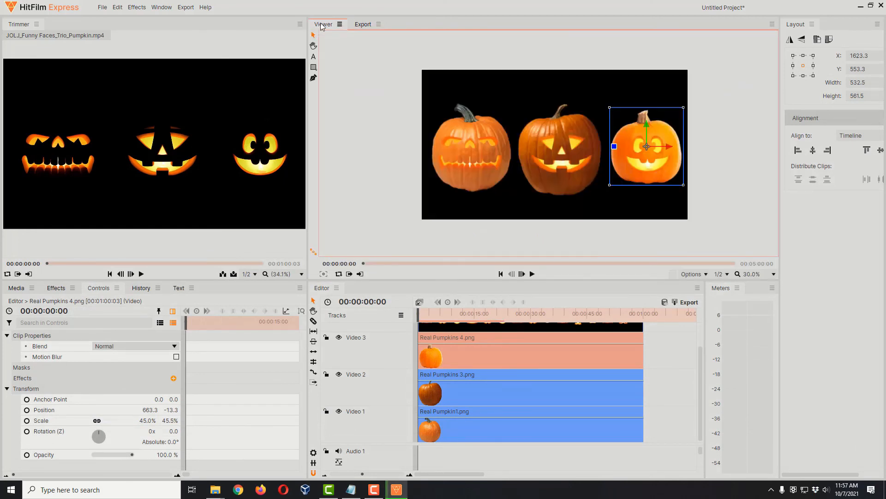
pyautogui.click(363, 24)
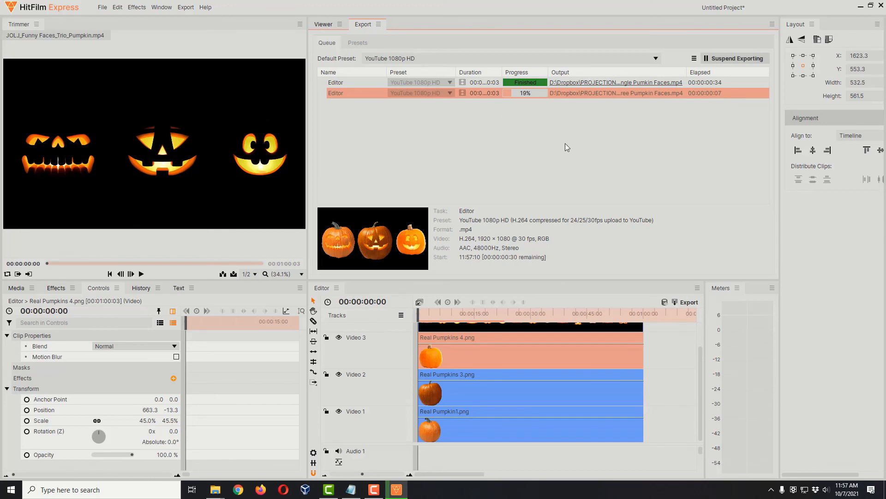